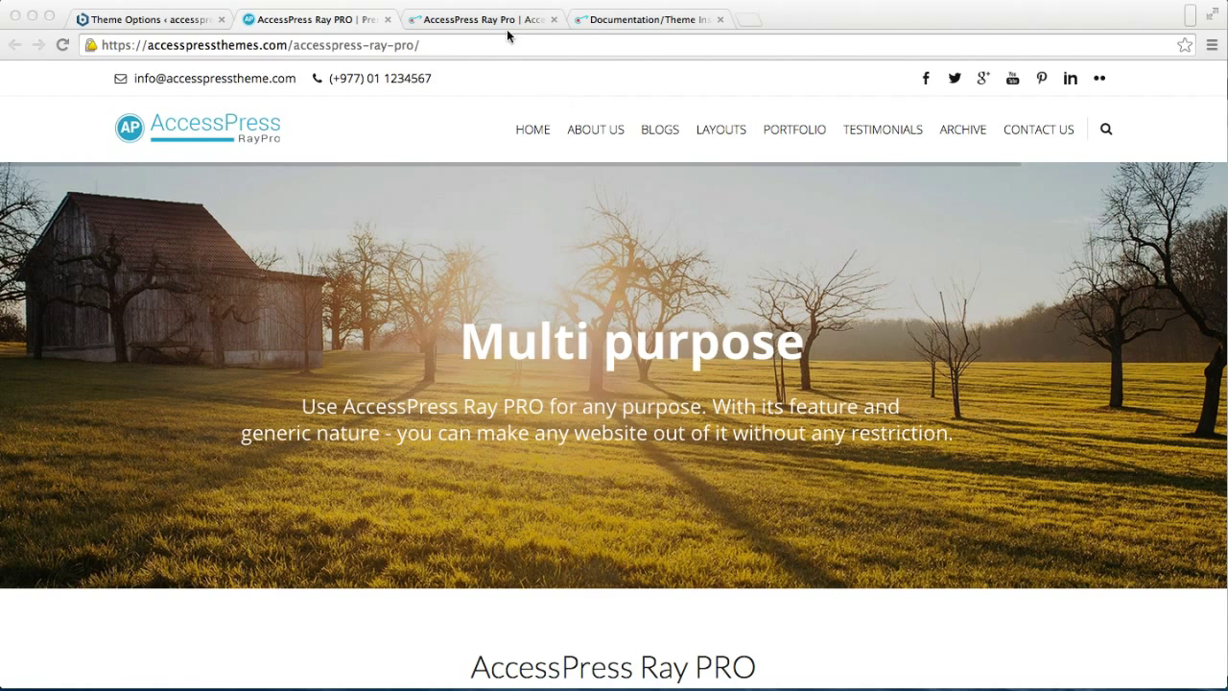
# Leave the AccessPress Ray Pro demo and return to the Theme Options header layouts.
pyautogui.click(183, 27)
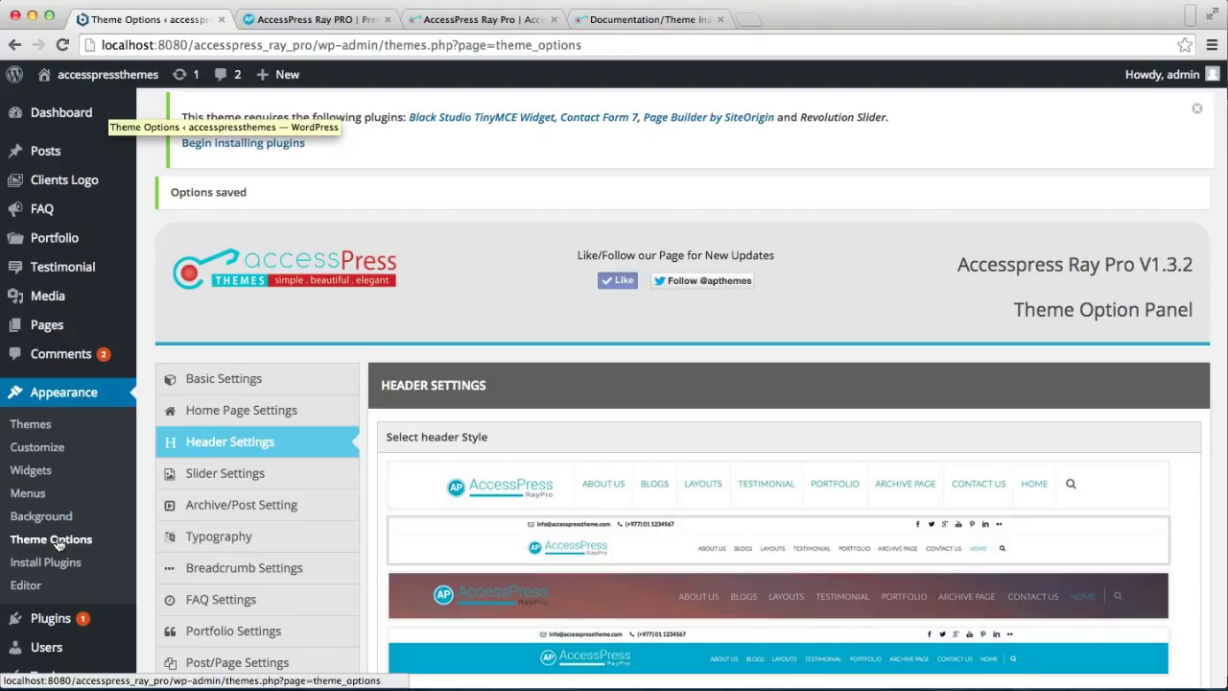
# Review the Header Settings options for sticky header, search, logo and header text.
pyautogui.click(231, 443)
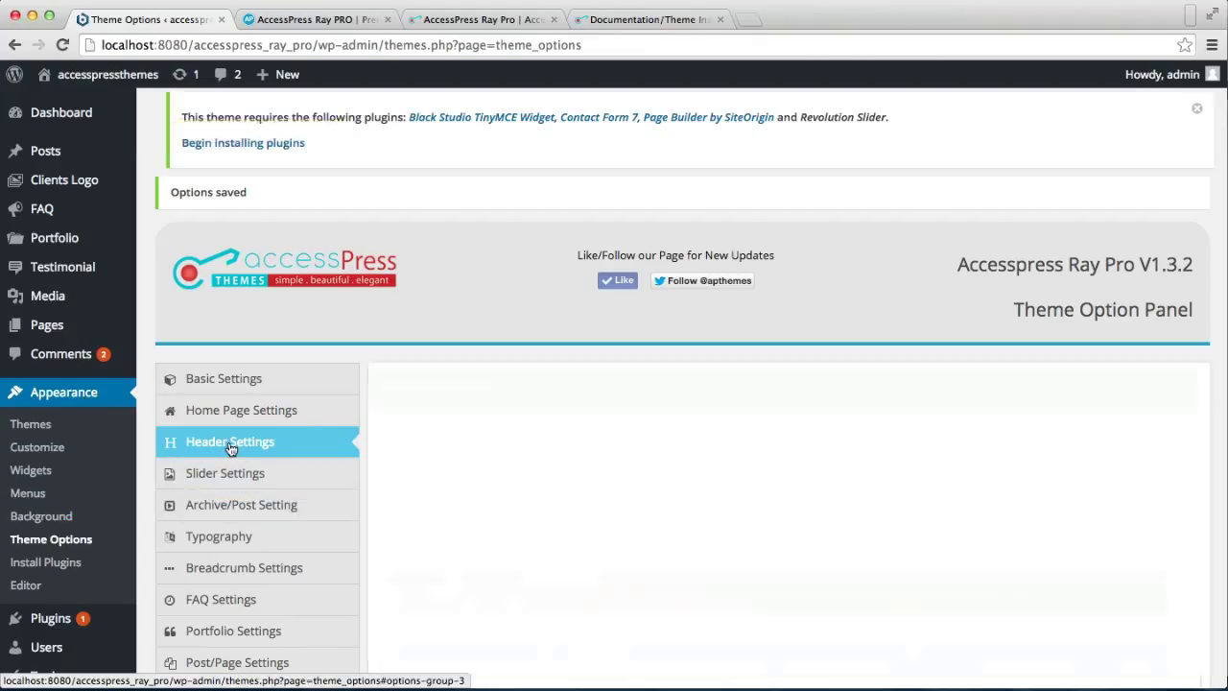
pyautogui.scroll(-3, 583, 545)
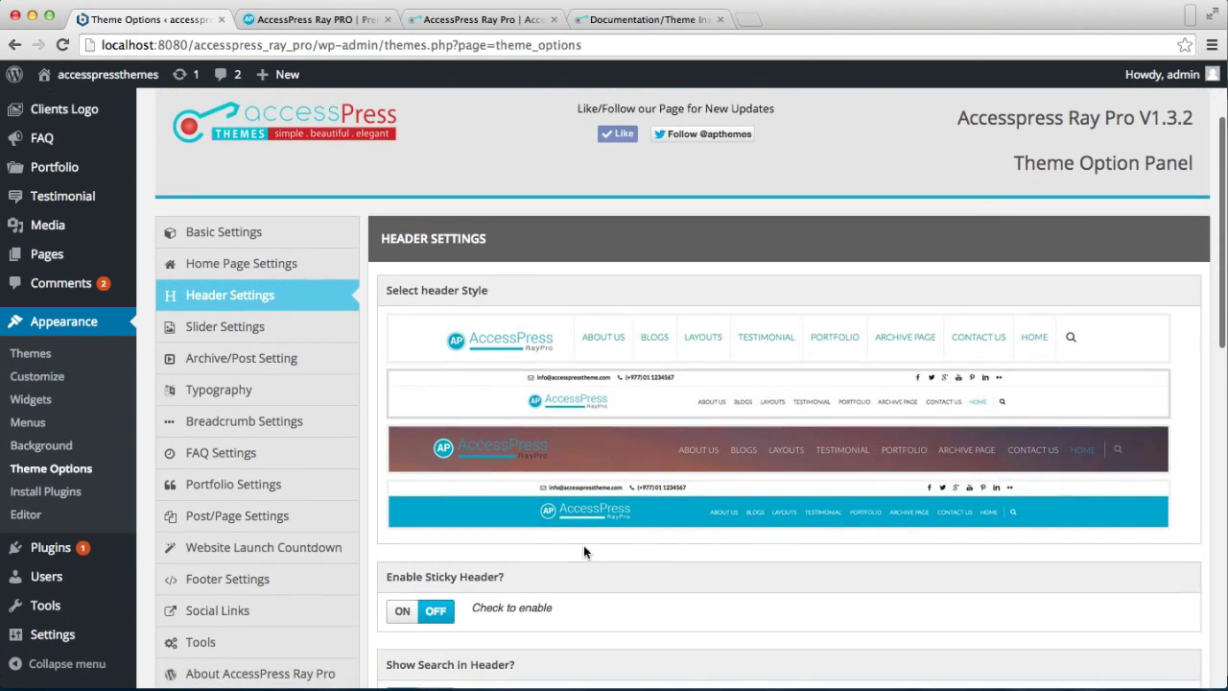
pyautogui.scroll(-5, 579, 474)
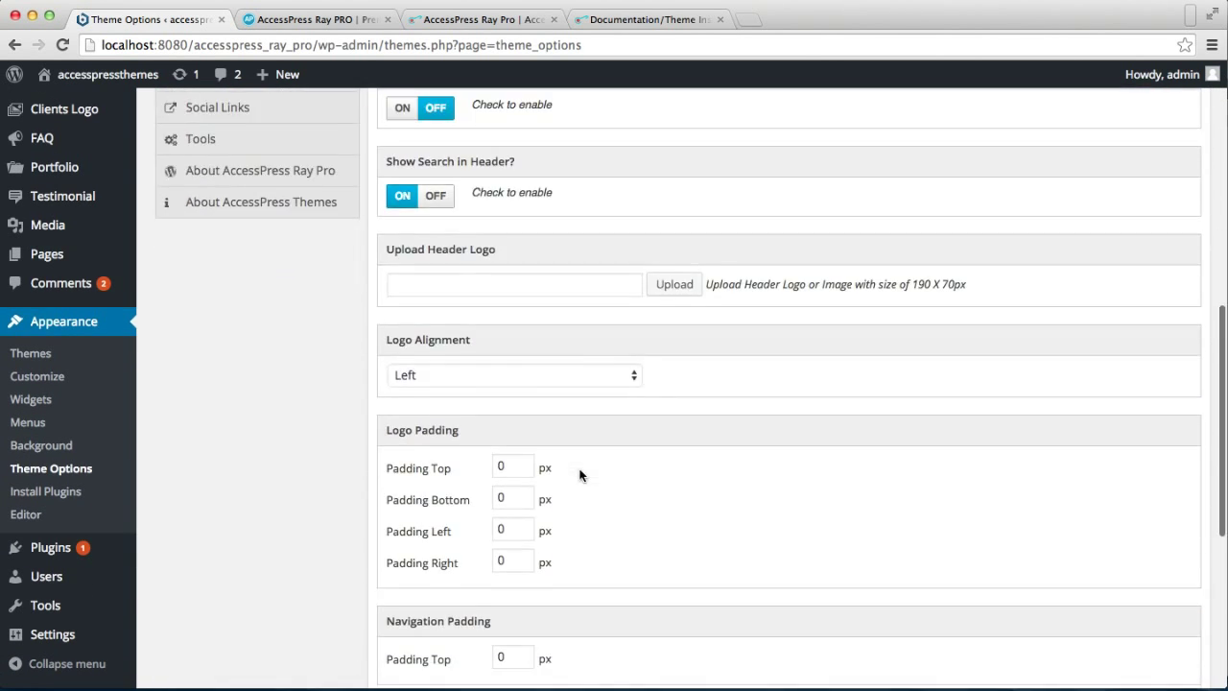
pyautogui.scroll(-4, 578, 474)
pyautogui.scroll(5, 578, 475)
pyautogui.scroll(3, 580, 474)
pyautogui.scroll(-9, 580, 474)
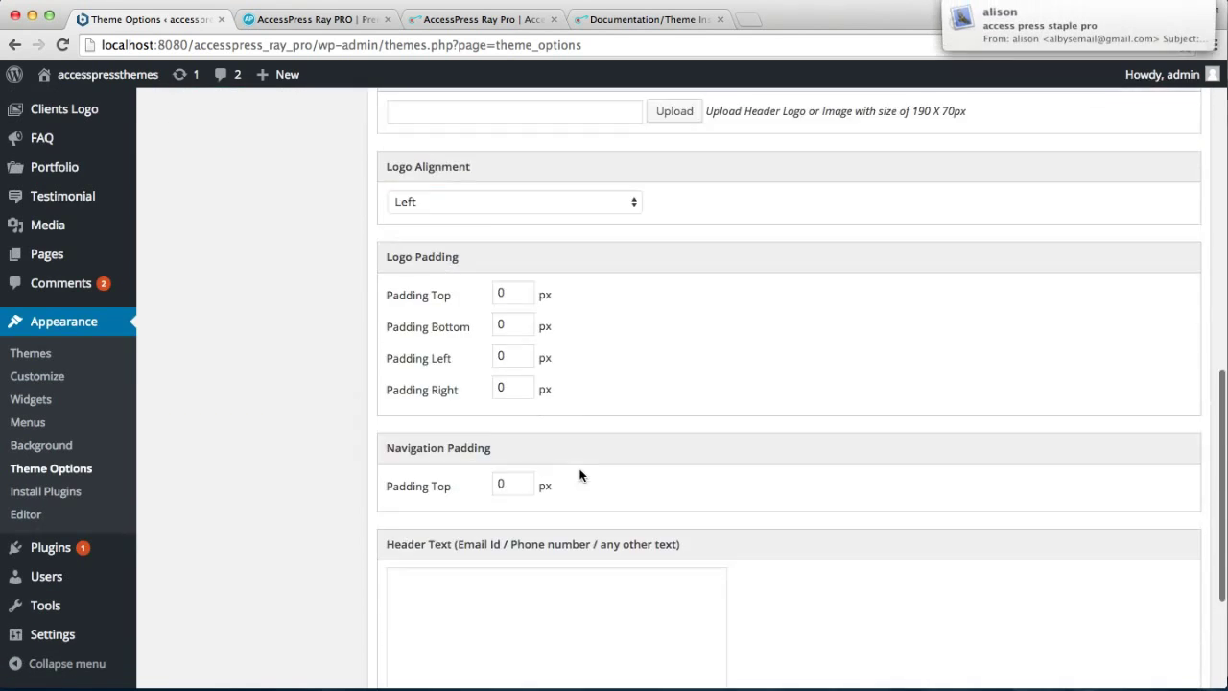
pyautogui.scroll(-4, 579, 471)
pyautogui.scroll(7, 580, 469)
pyautogui.scroll(10, 580, 473)
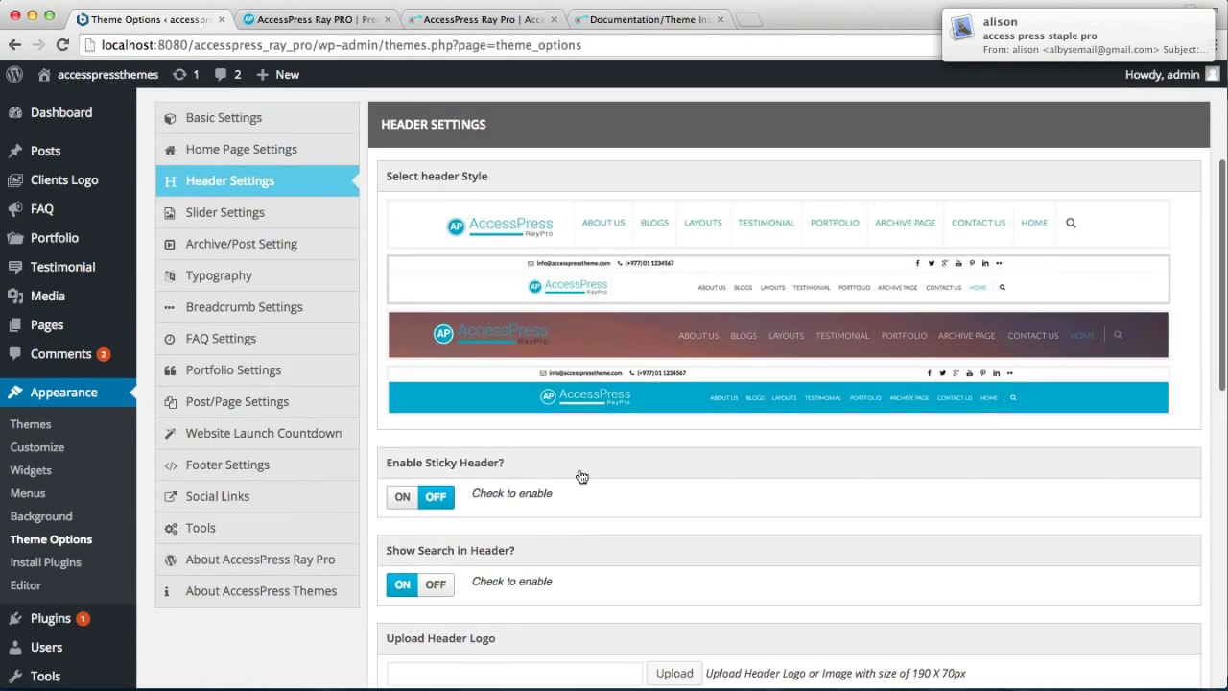
pyautogui.scroll(3, 581, 477)
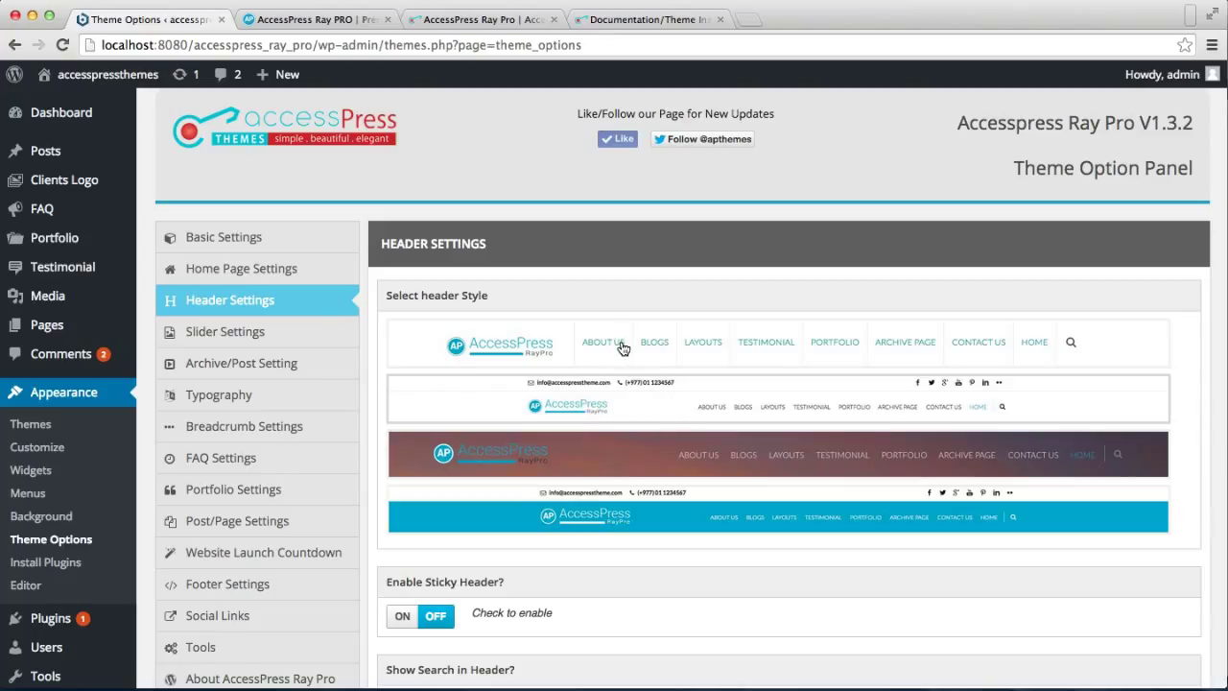
# Save the theme options with the first header style layout selected.
pyautogui.scroll(-5, 562, 498)
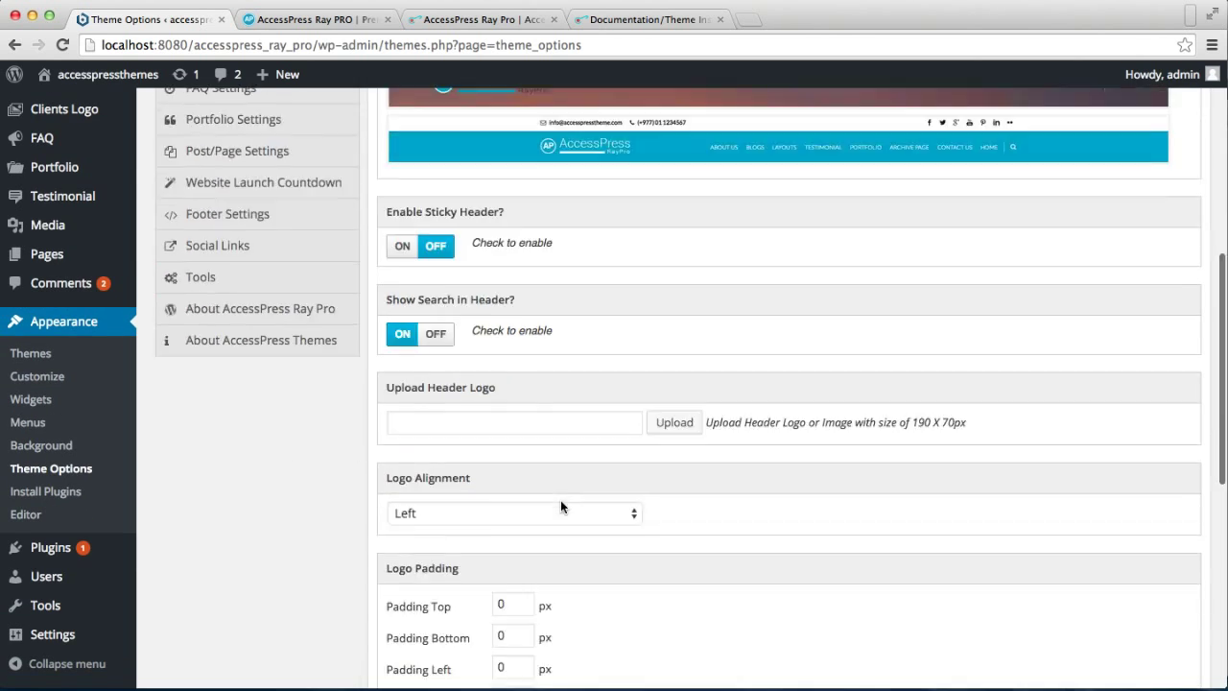
pyautogui.scroll(-8, 547, 513)
pyautogui.click(429, 598)
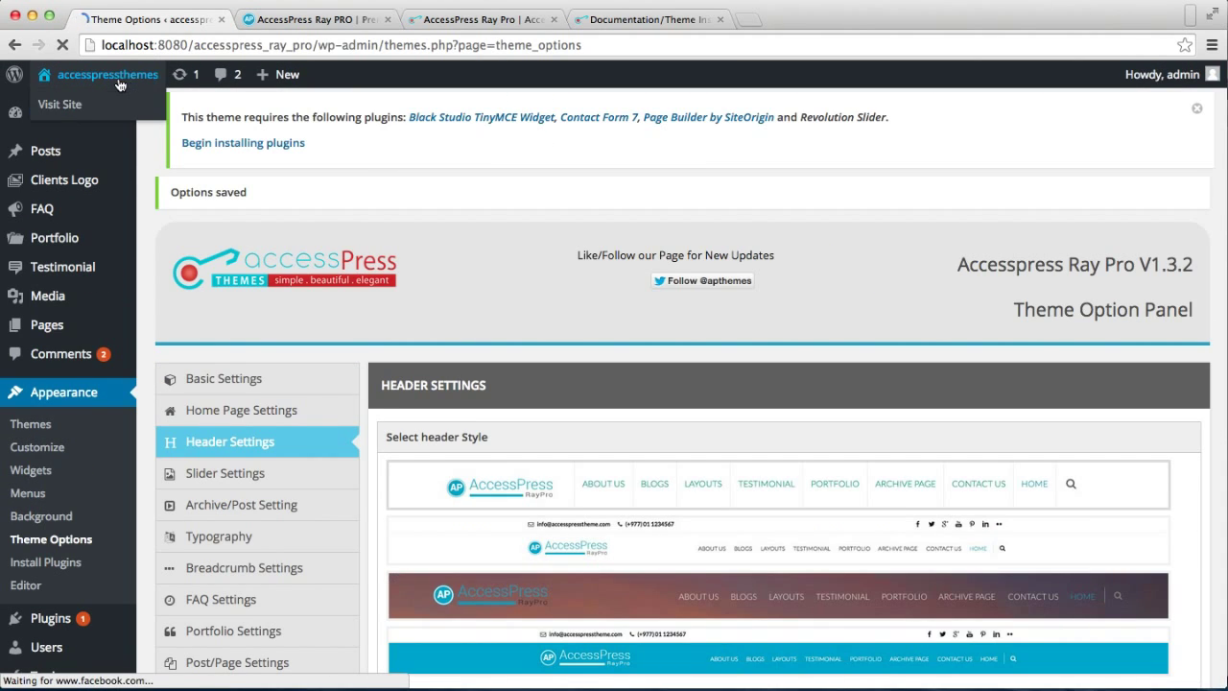
# View the live home page's current header in a new tab, then return to the header settings.
pyautogui.rightClick(62, 108)
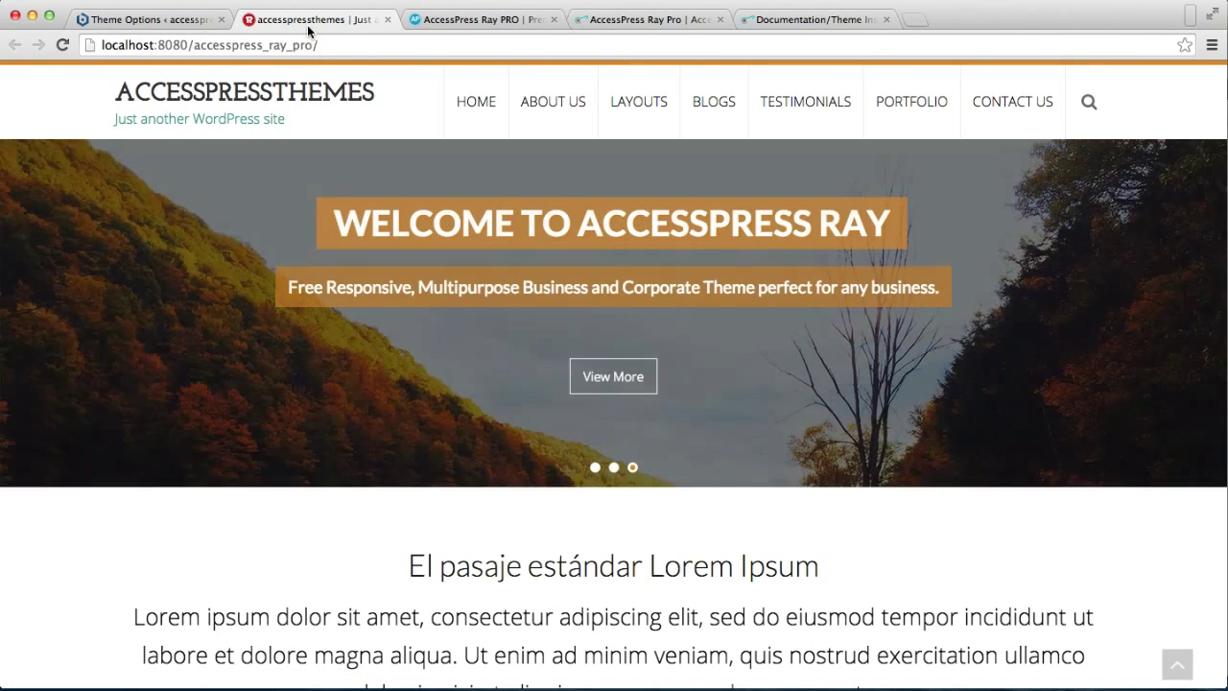
pyautogui.click(165, 23)
pyautogui.scroll(-5, 619, 475)
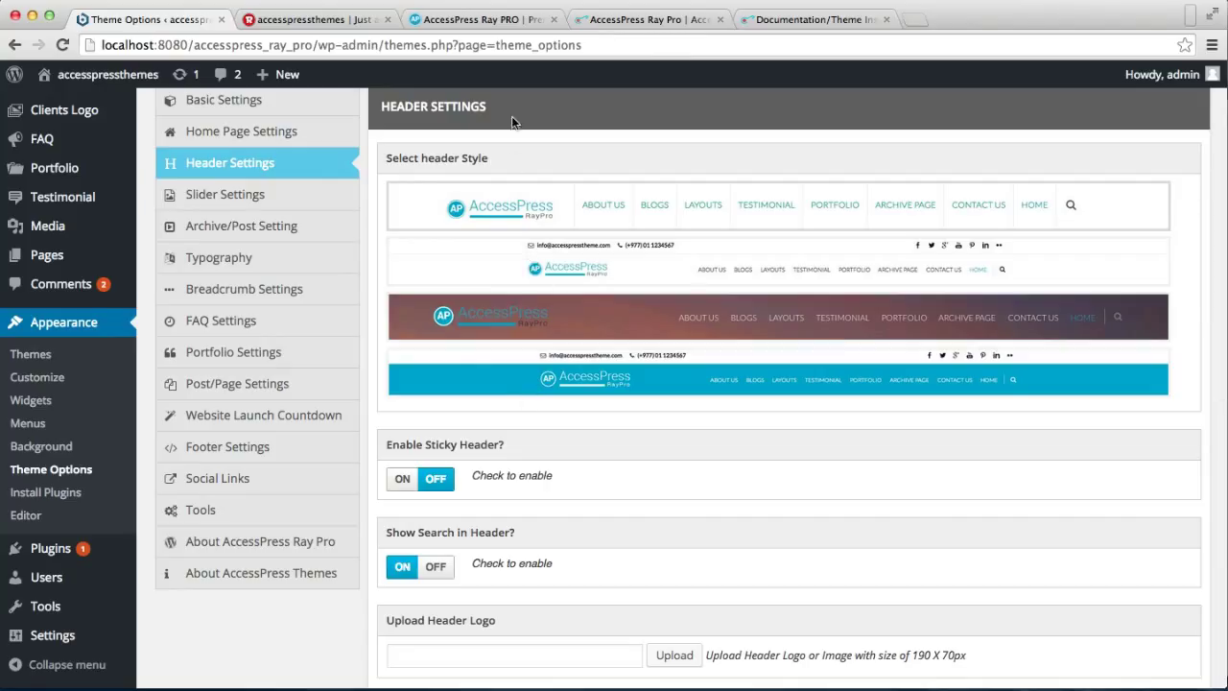
# Reload Theme Options and save the third header style, which overlays the slider image.
pyautogui.click(589, 44)
pyautogui.press('Return')
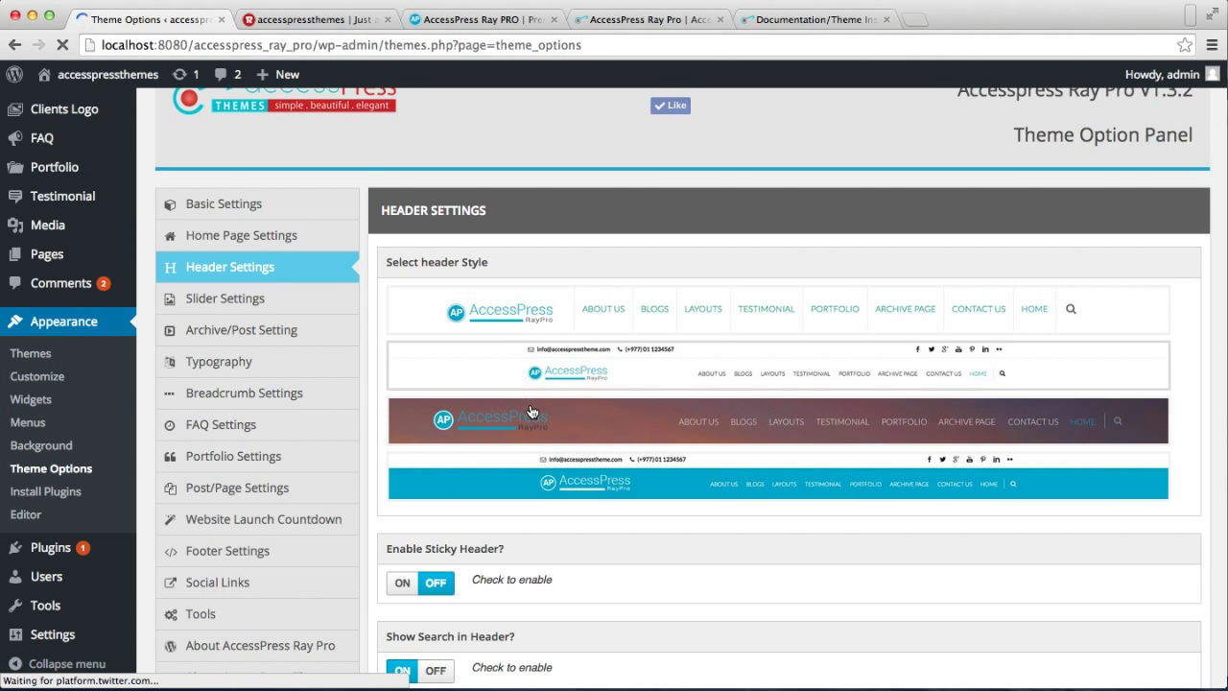
pyautogui.scroll(-5, 452, 464)
pyautogui.scroll(-3, 415, 614)
pyautogui.scroll(-2, 416, 615)
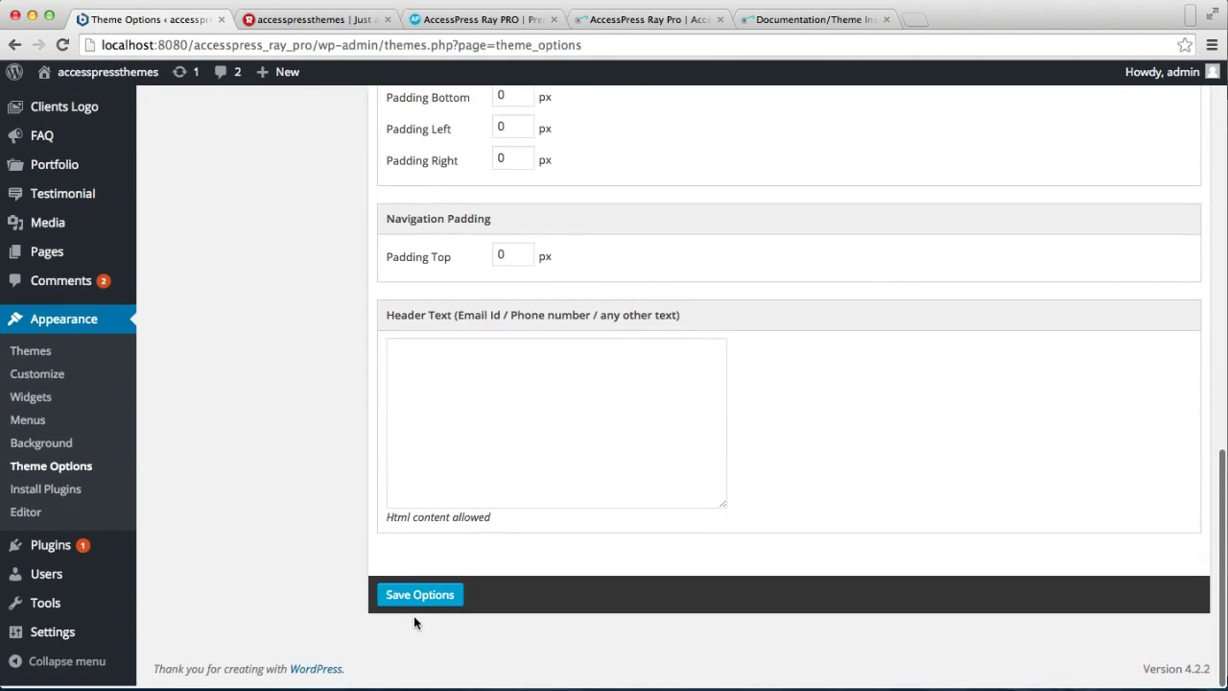
pyautogui.click(413, 597)
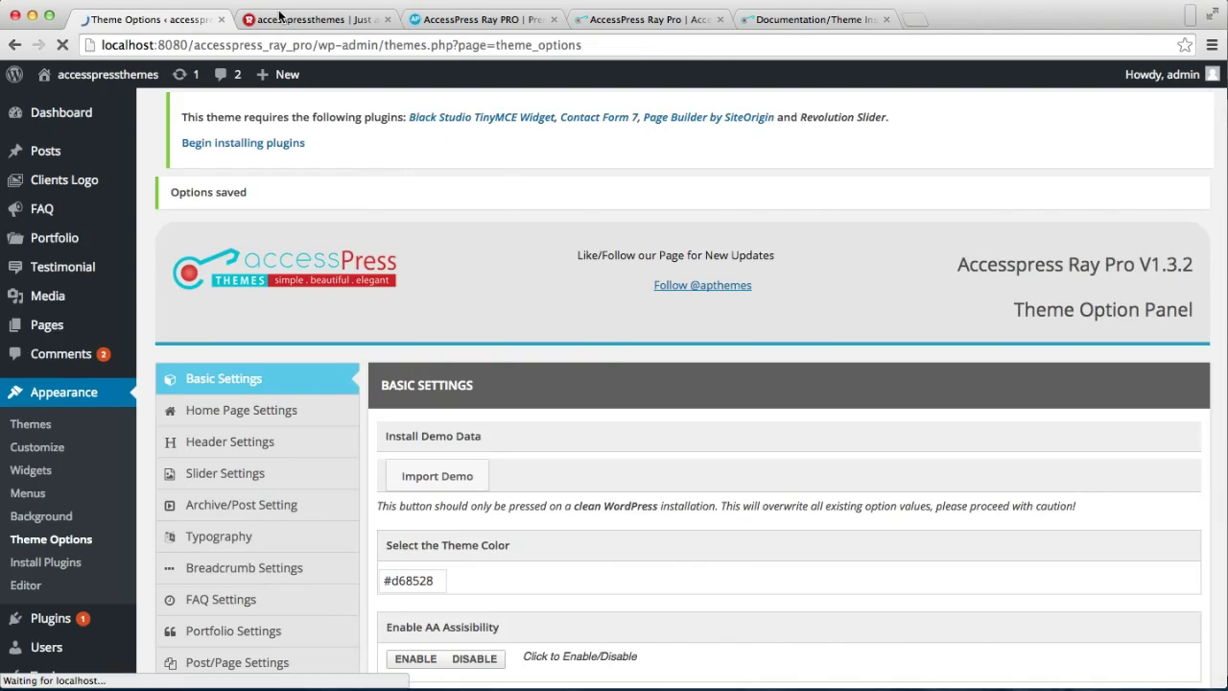
# Reload the live home page to preview the overlaid header, then return to Theme Options.
pyautogui.click(279, 16)
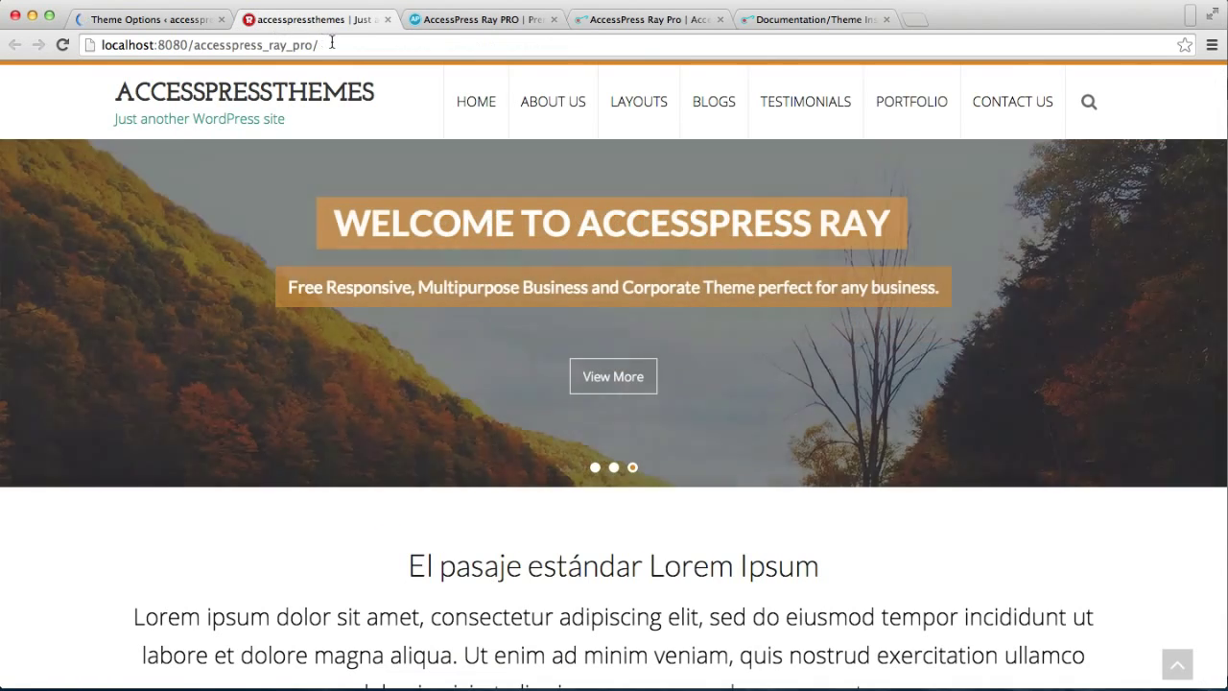
pyautogui.click(331, 44)
pyautogui.press('Return')
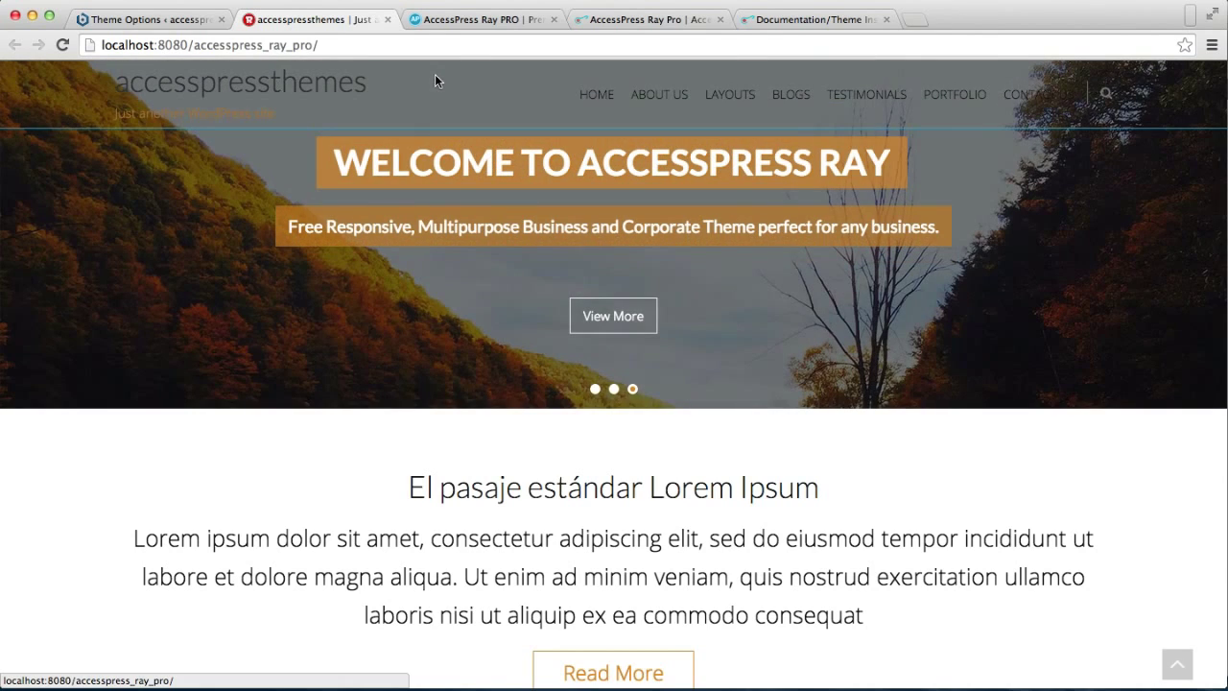
pyautogui.click(189, 21)
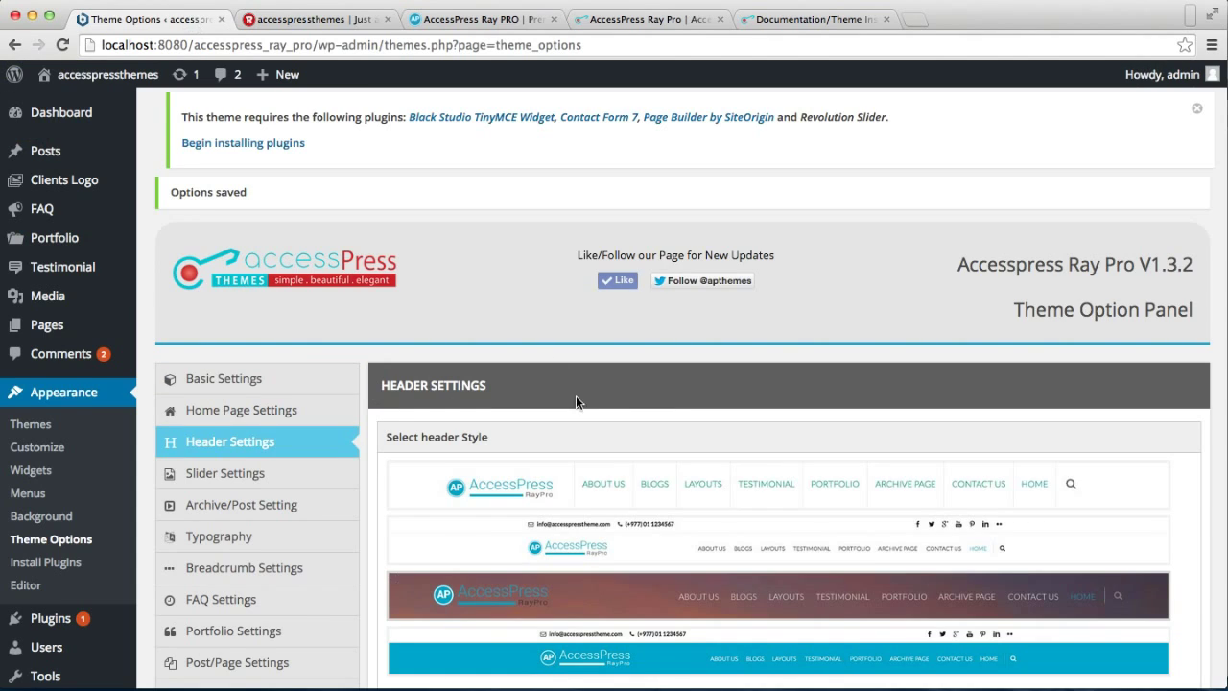
# Save the second header style, with a social-icon bar above a white header.
pyautogui.scroll(-4, 576, 401)
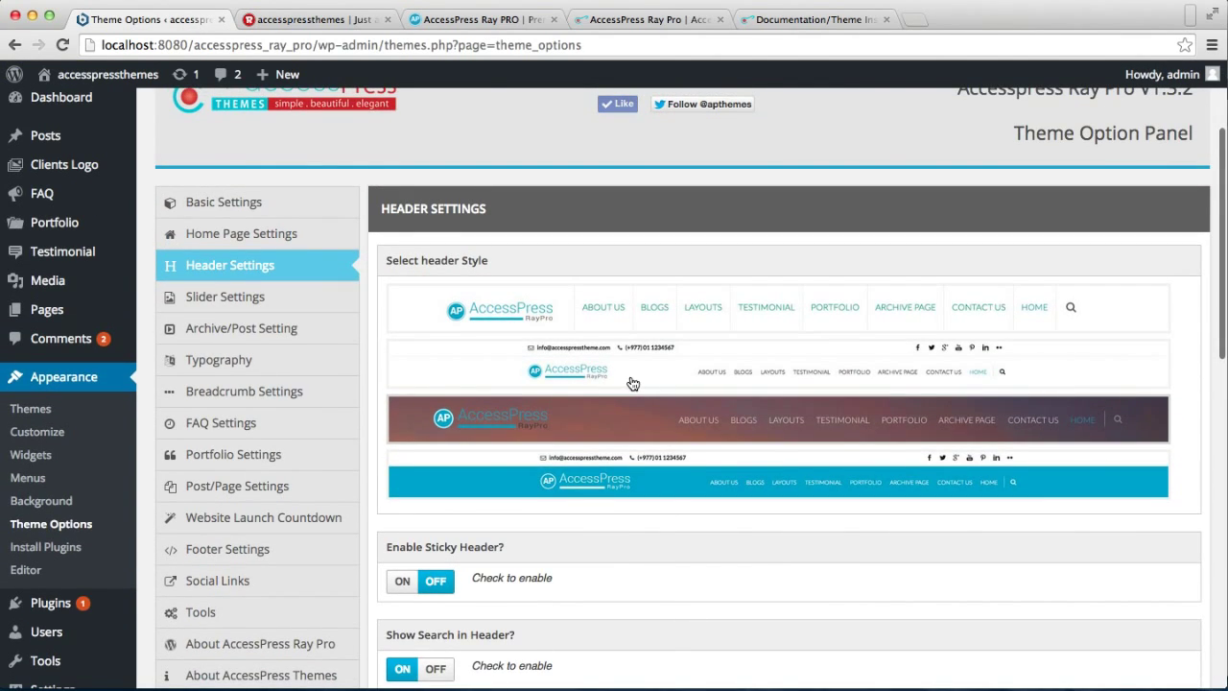
pyautogui.scroll(-9, 601, 469)
pyautogui.scroll(-8, 601, 469)
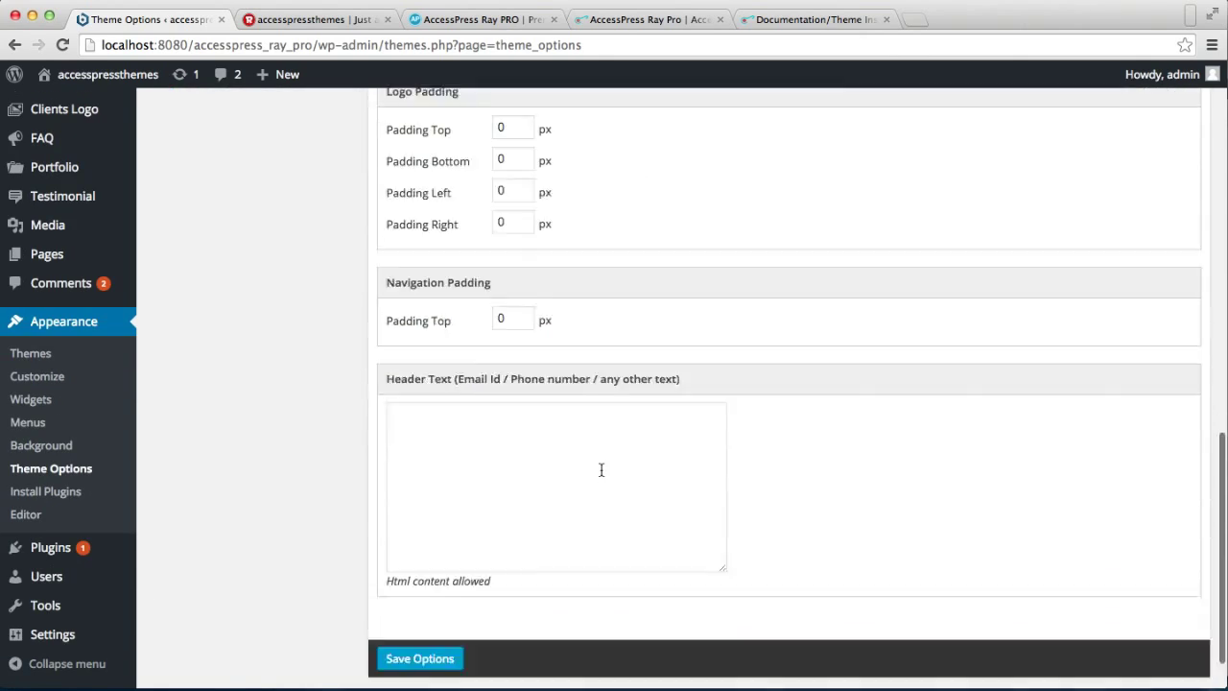
pyautogui.scroll(-2, 600, 470)
pyautogui.click(425, 596)
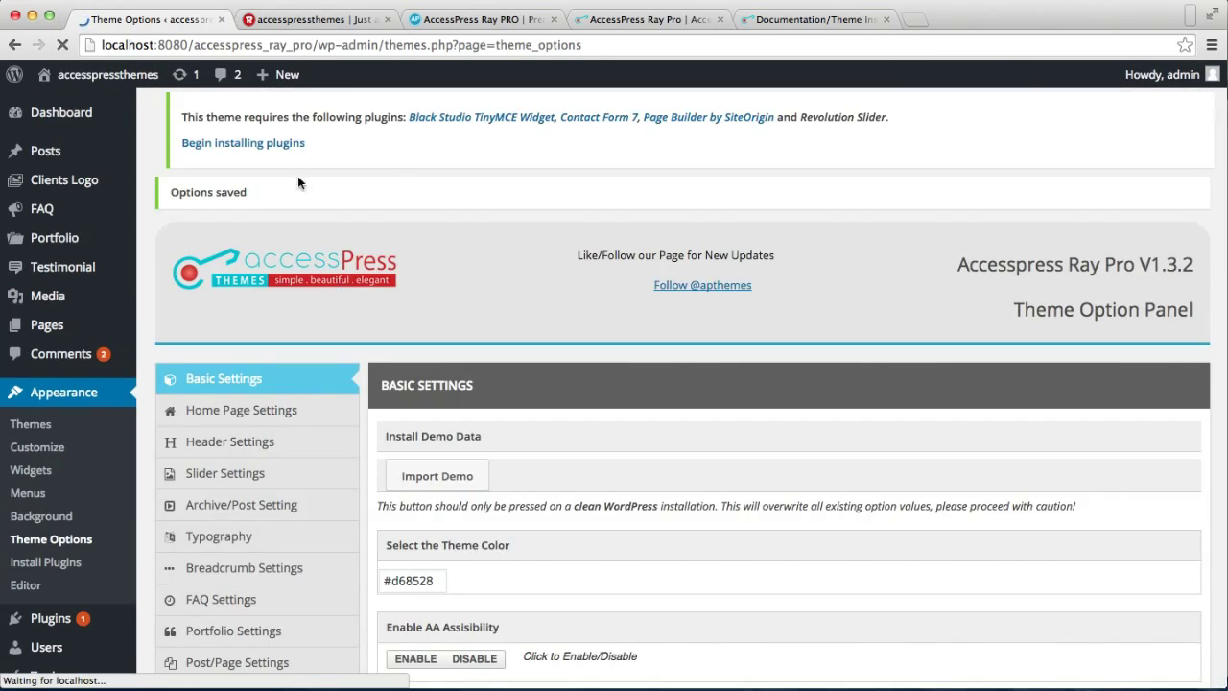
# Reload the live home page to preview the social-icon bar header, then return to Theme Options.
pyautogui.click(307, 19)
pyautogui.click(328, 48)
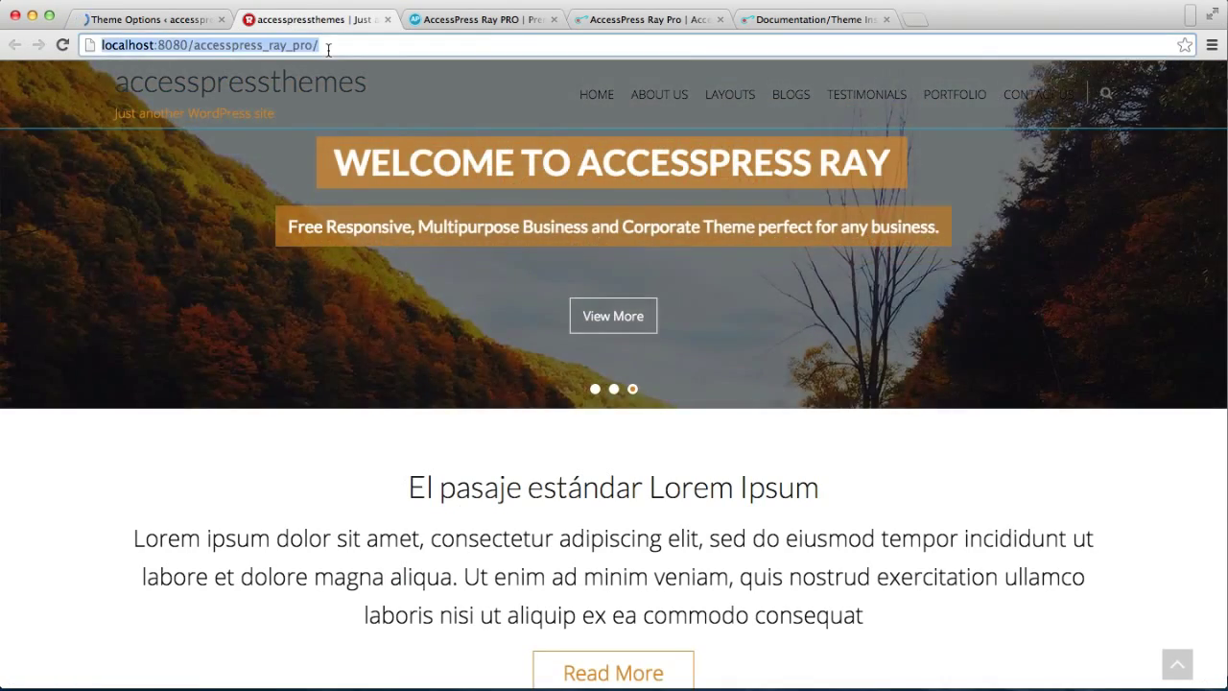
pyautogui.press('Return')
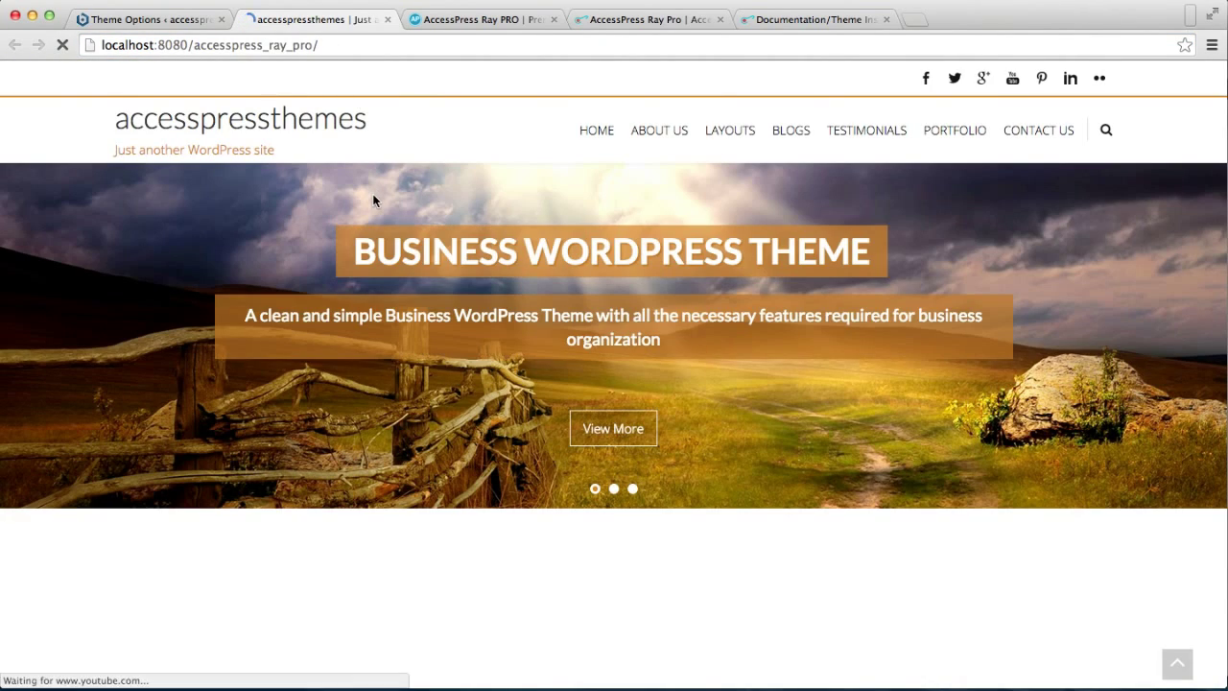
pyautogui.scroll(-1, 434, 153)
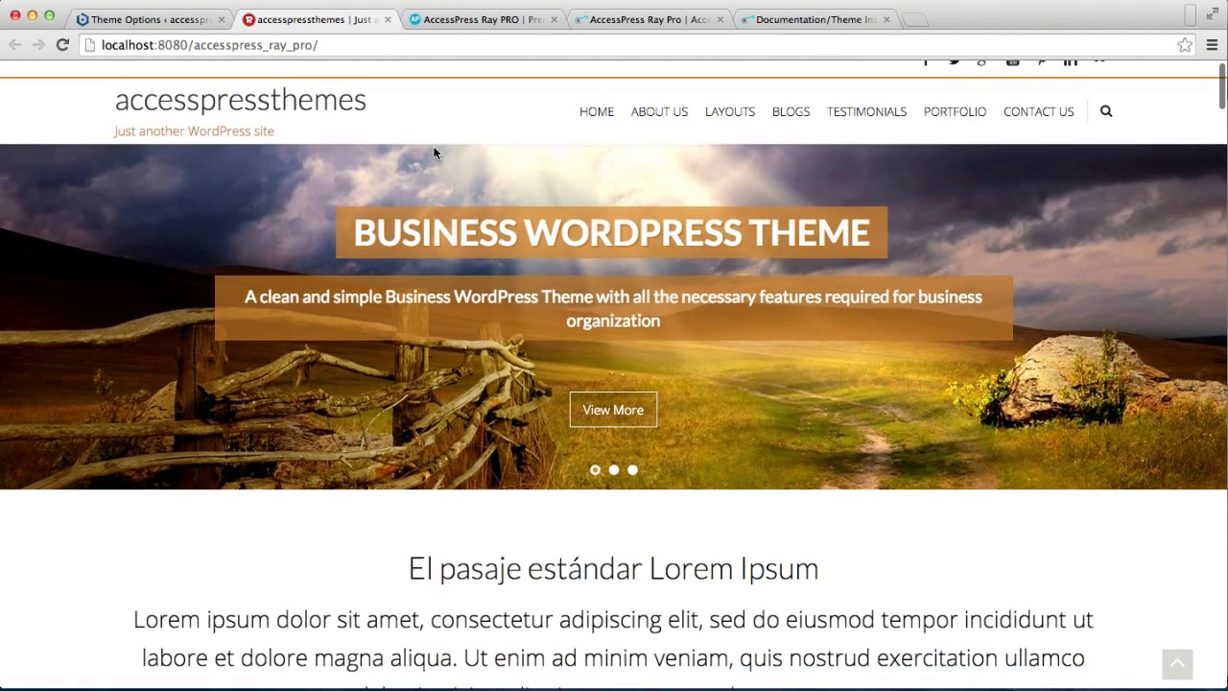
pyautogui.scroll(1, 433, 154)
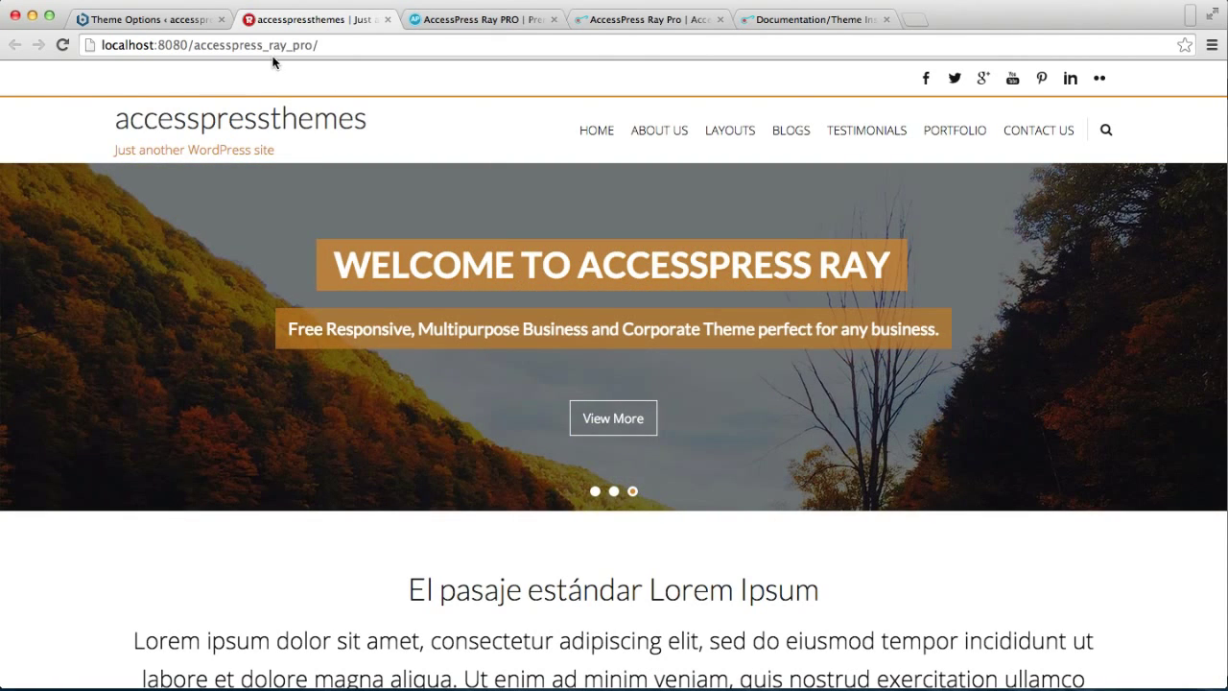
pyautogui.click(182, 21)
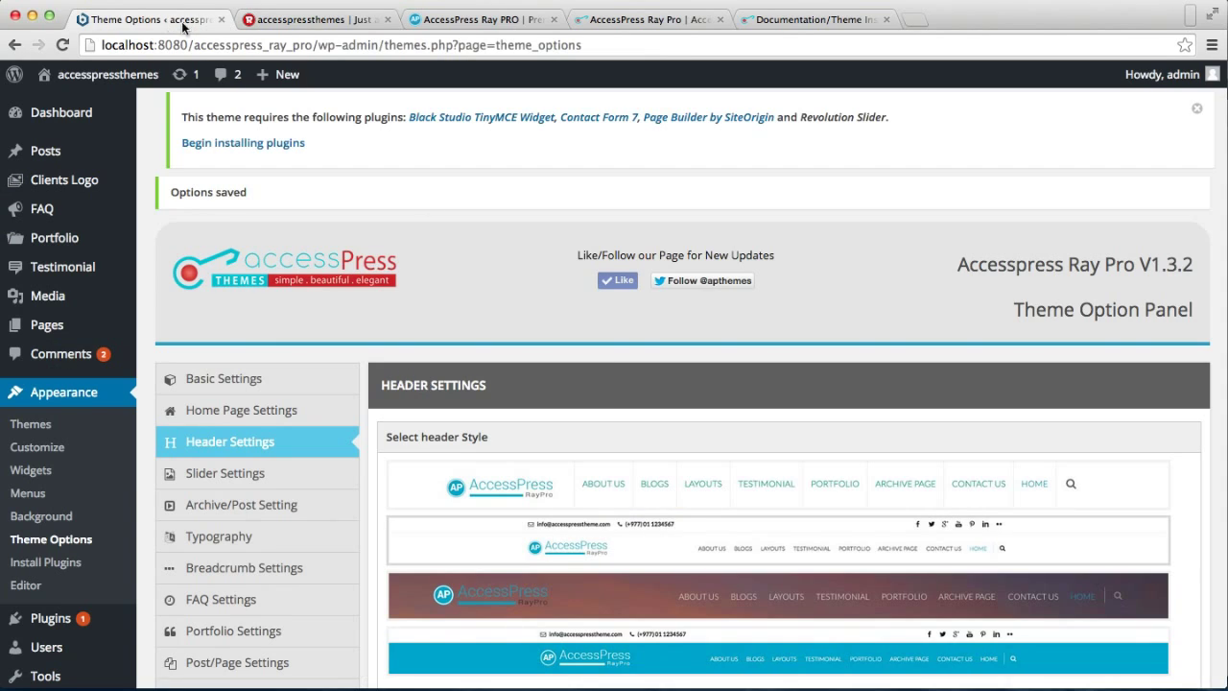
# Switch on Enable Sticky Header, keep header search on, and open the Upload Header Logo picker.
pyautogui.scroll(-5, 633, 500)
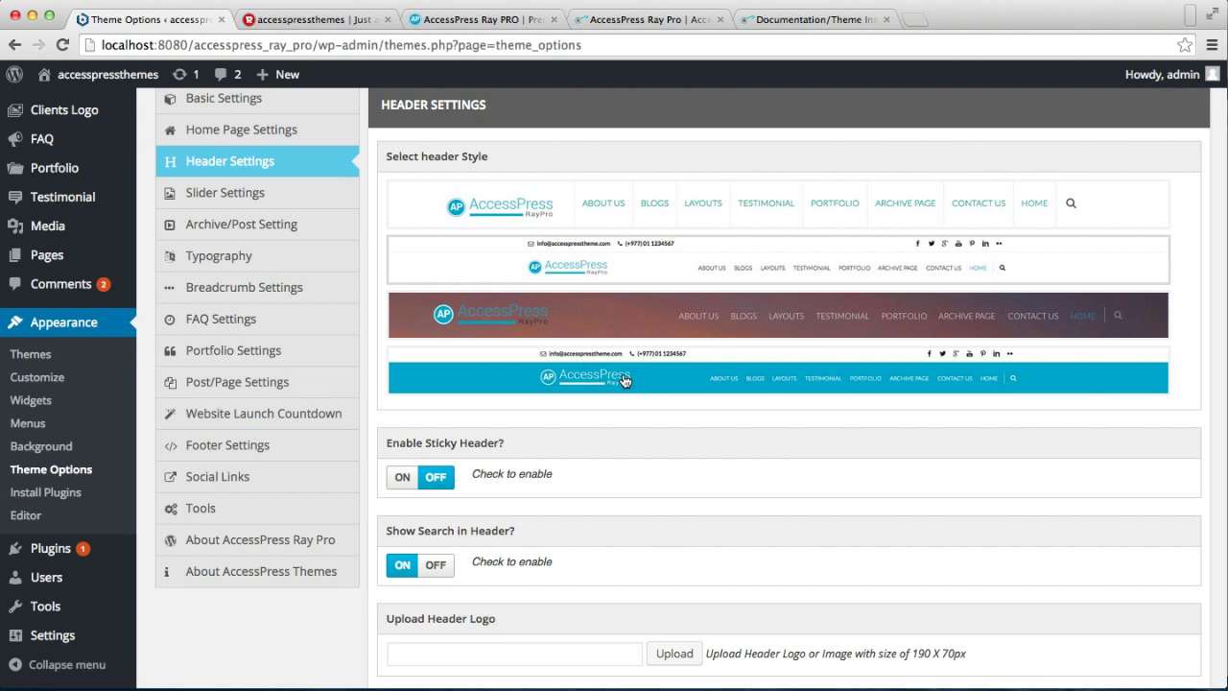
pyautogui.scroll(-3, 539, 434)
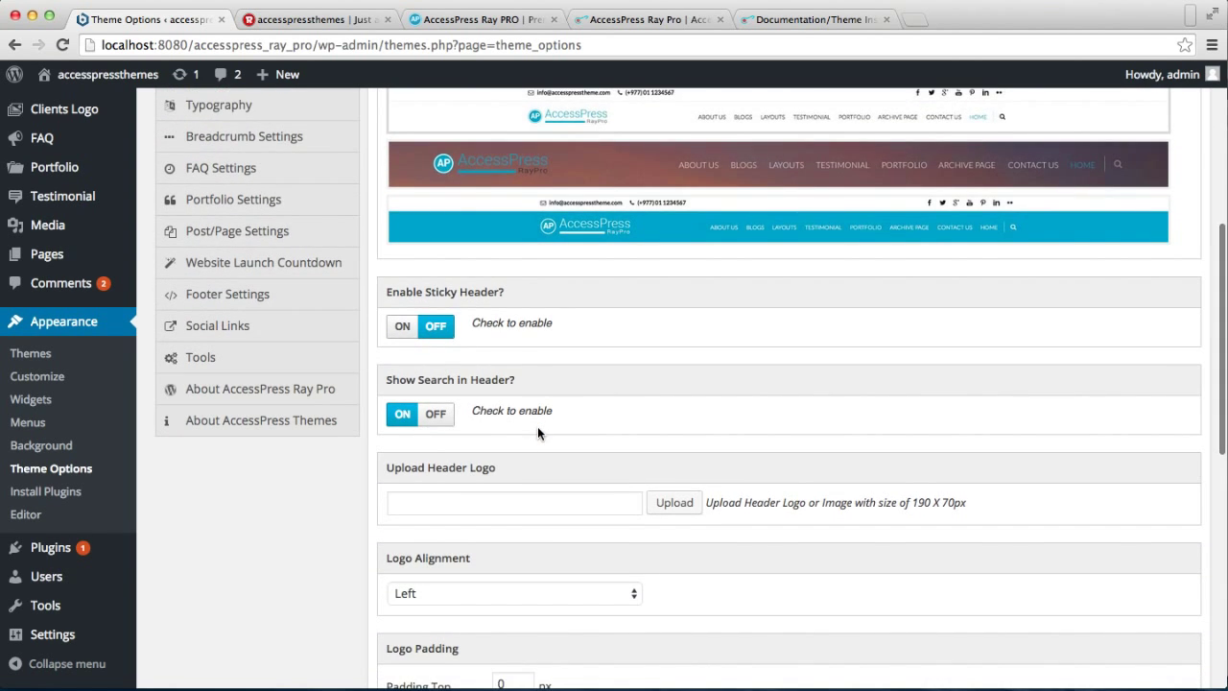
pyautogui.scroll(-1, 538, 426)
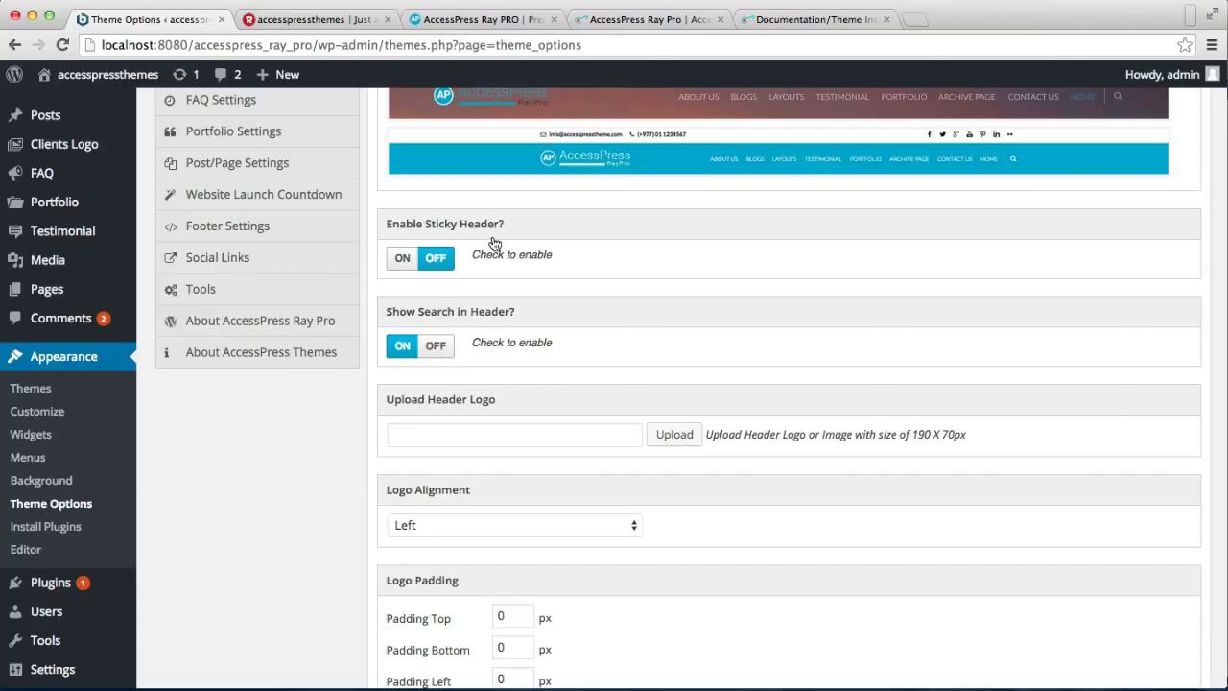
pyautogui.click(402, 259)
pyautogui.scroll(-2, 452, 309)
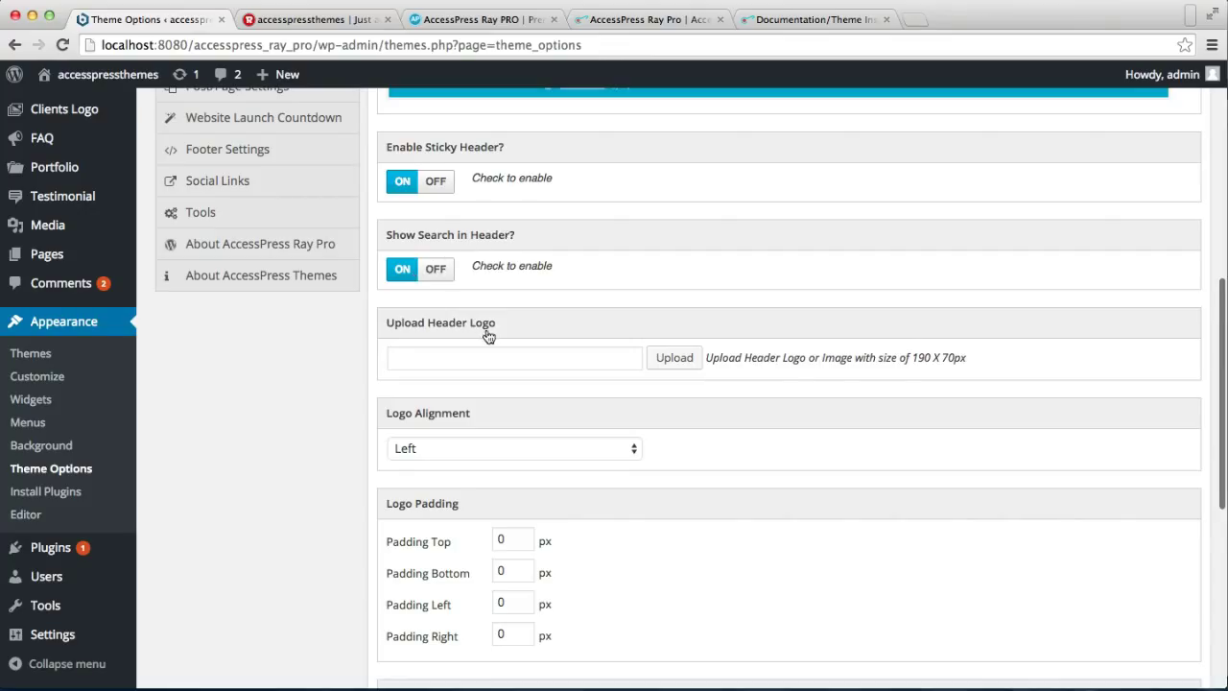
pyautogui.scroll(-2, 486, 335)
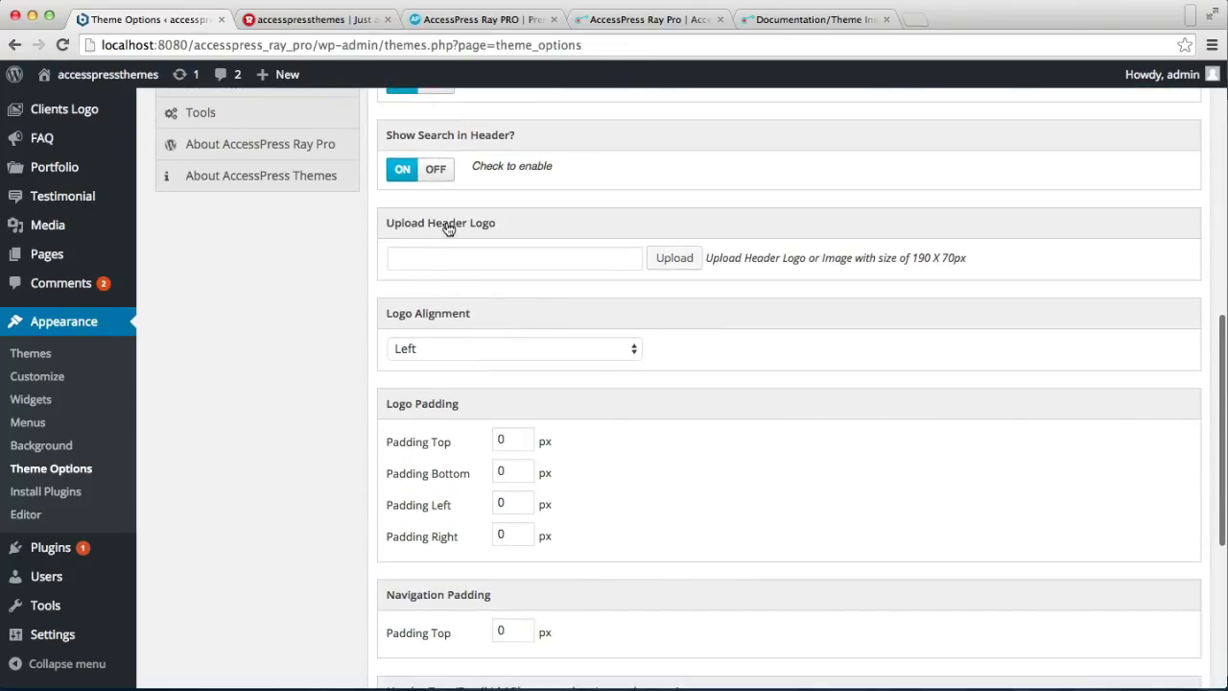
pyautogui.click(675, 260)
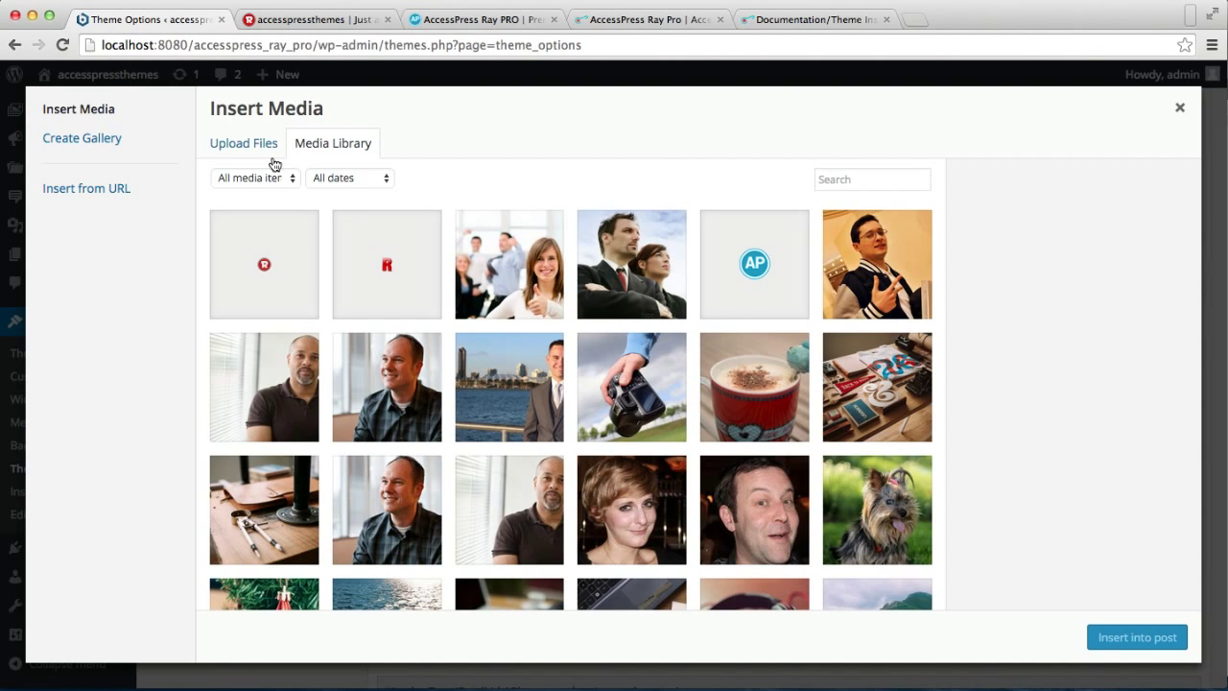
# Upload cropped-unnamed1.png from Downloads and insert it as the AccessPress RayPro header logo.
pyautogui.click(246, 144)
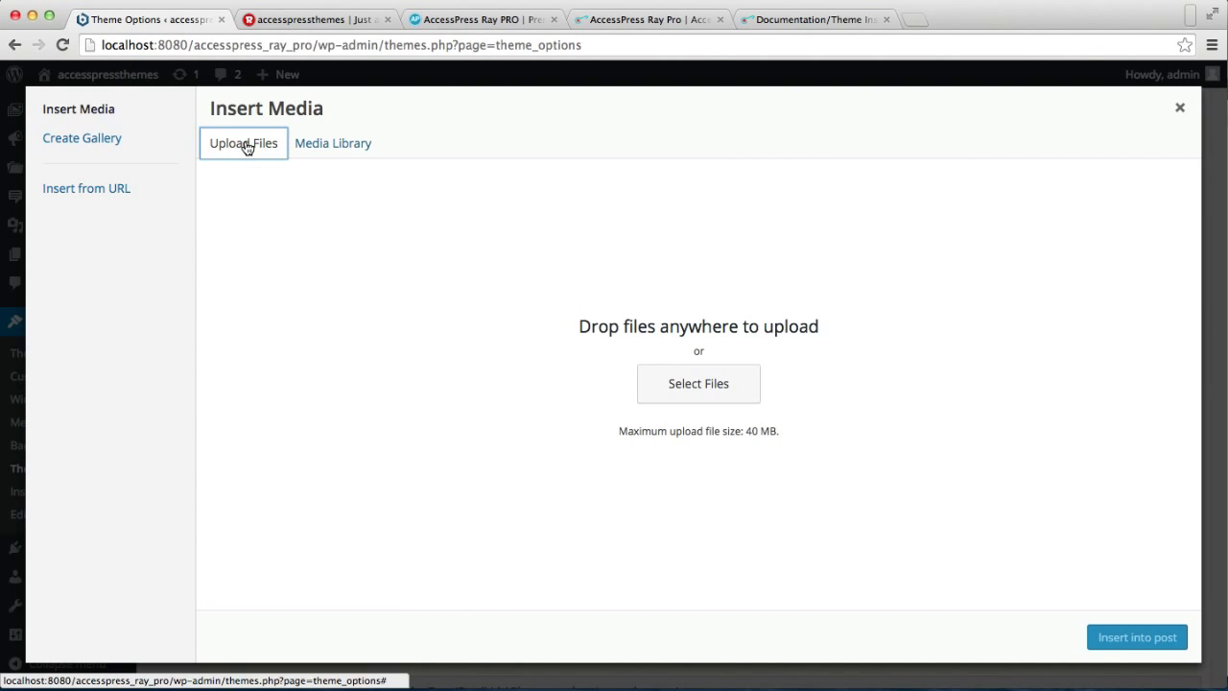
pyautogui.click(711, 399)
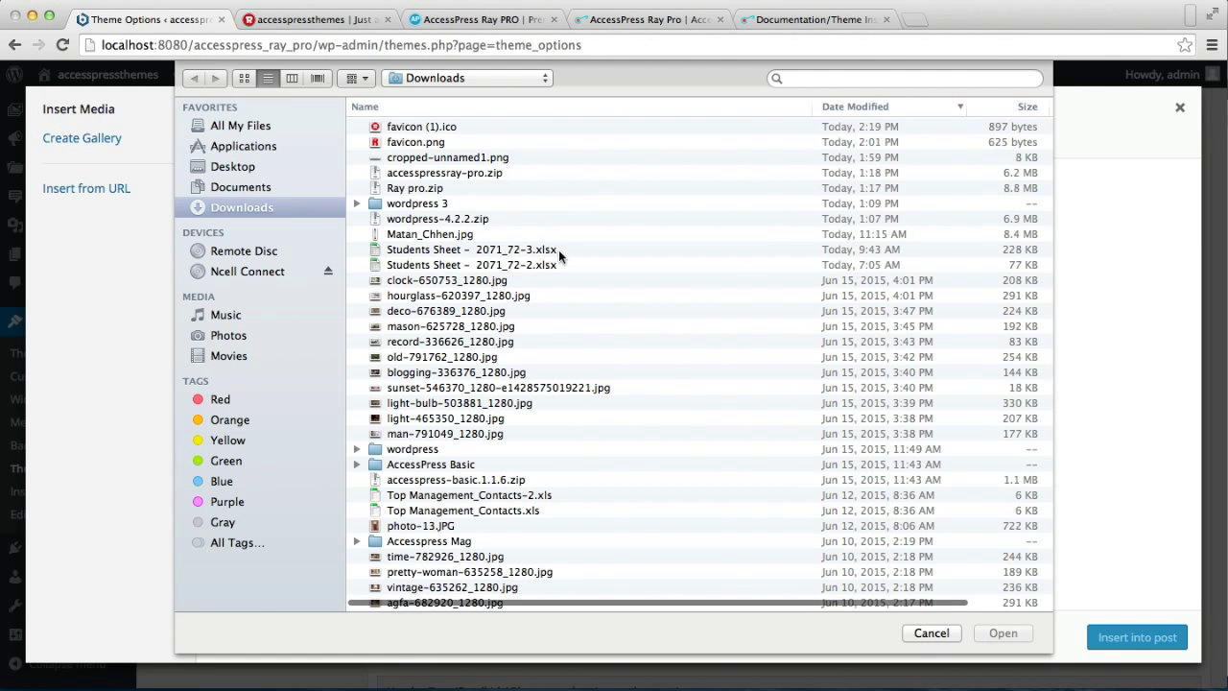
pyautogui.click(428, 161)
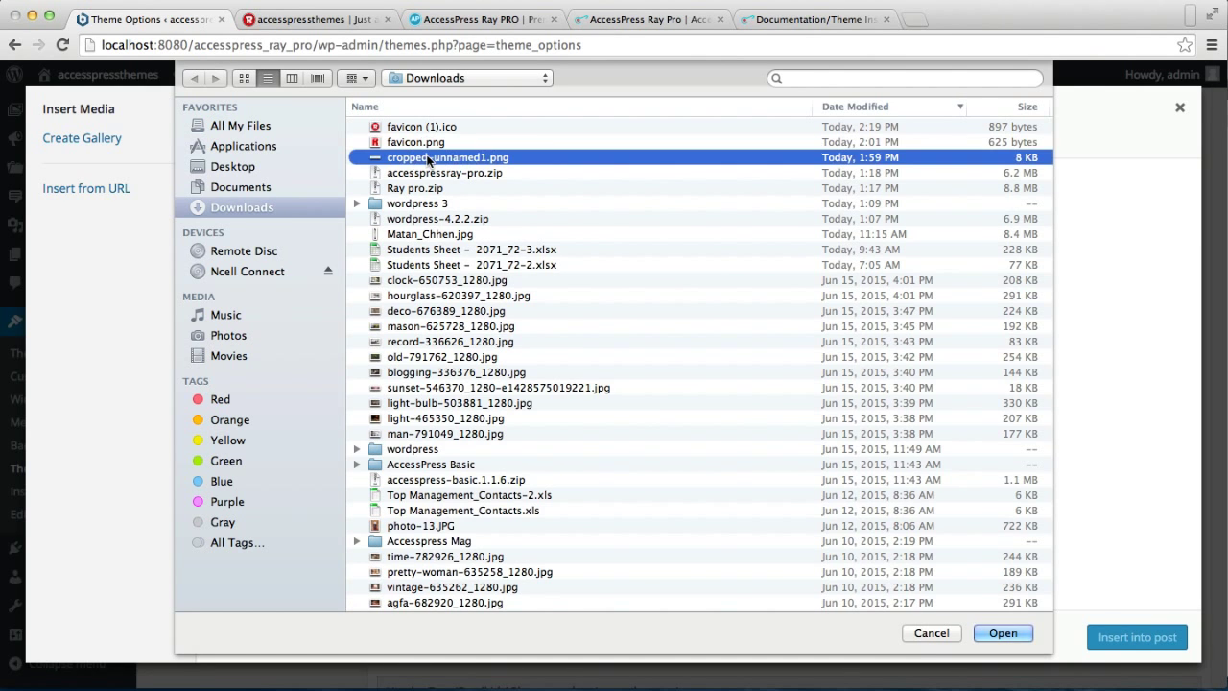
pyautogui.click(1000, 632)
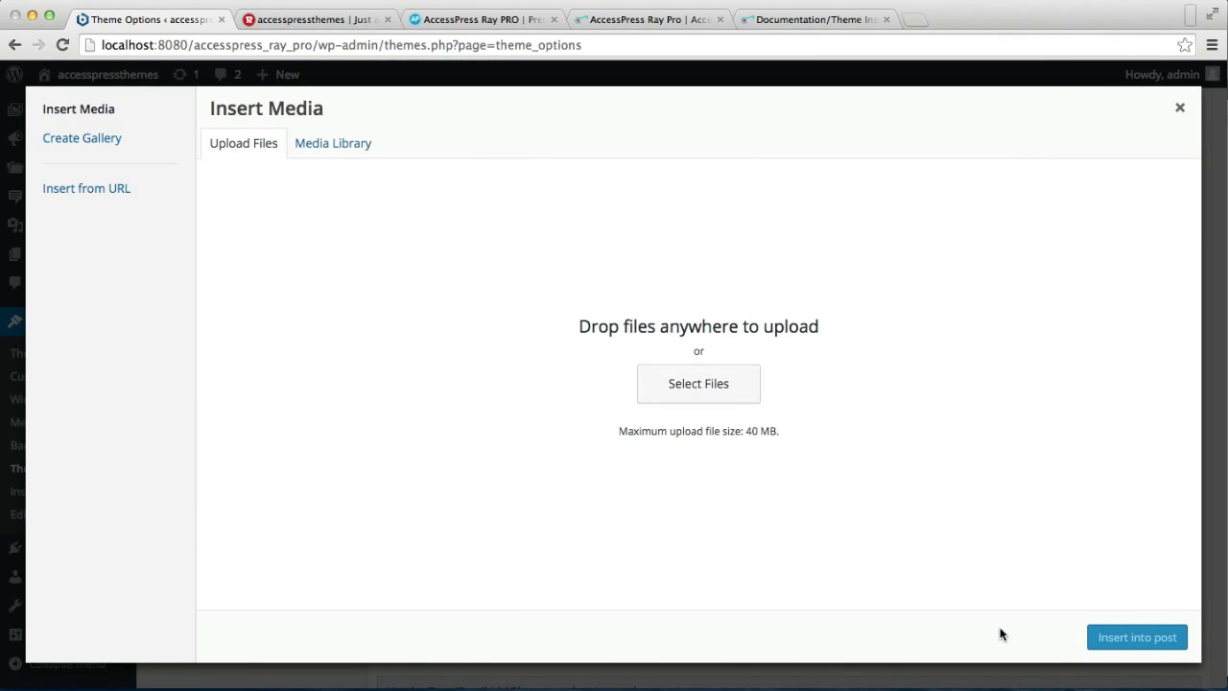
pyautogui.click(1095, 647)
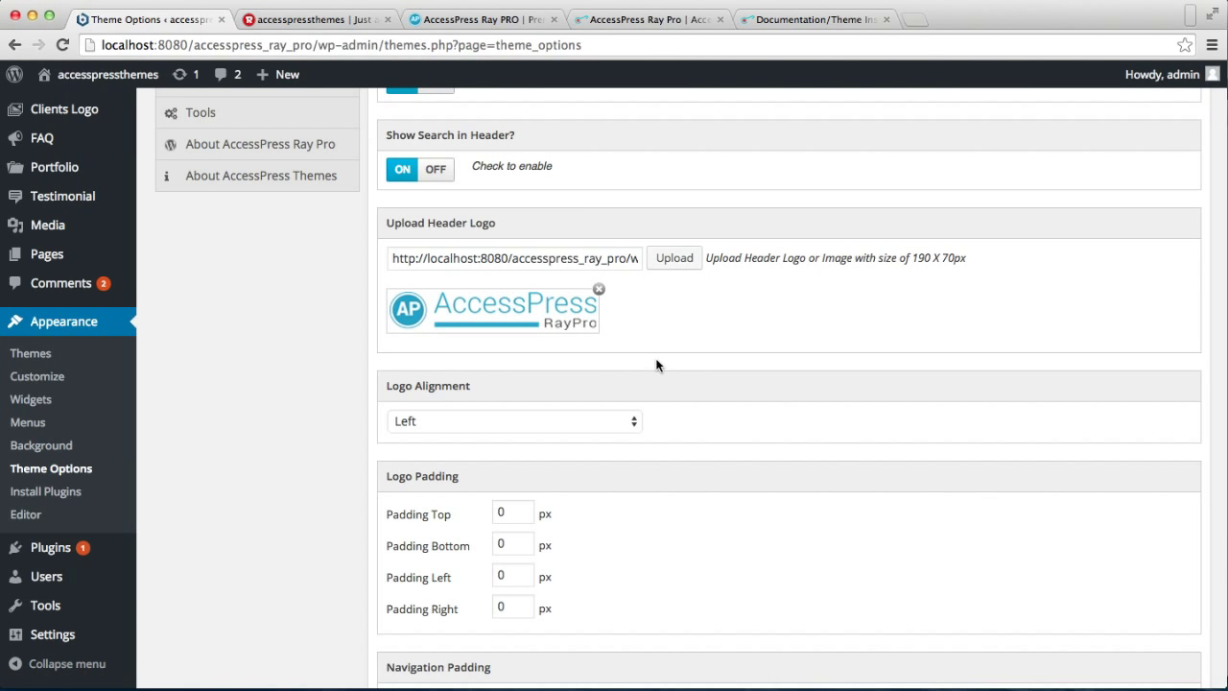
pyautogui.scroll(-2, 656, 365)
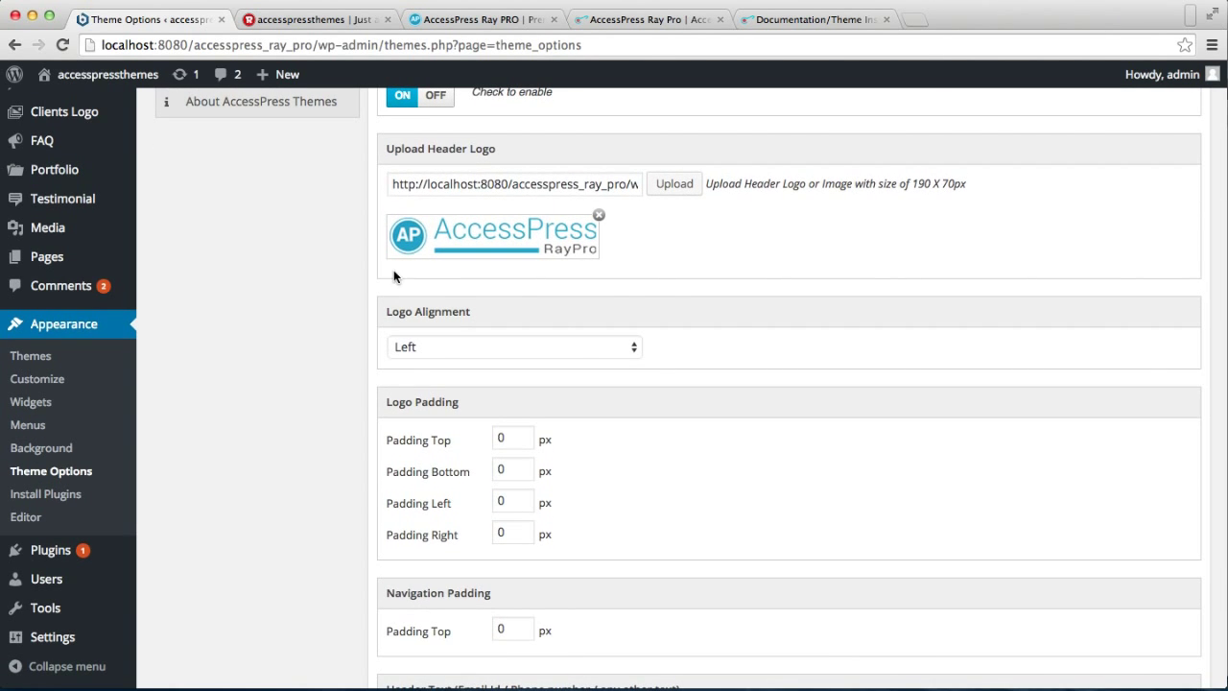
pyautogui.click(629, 349)
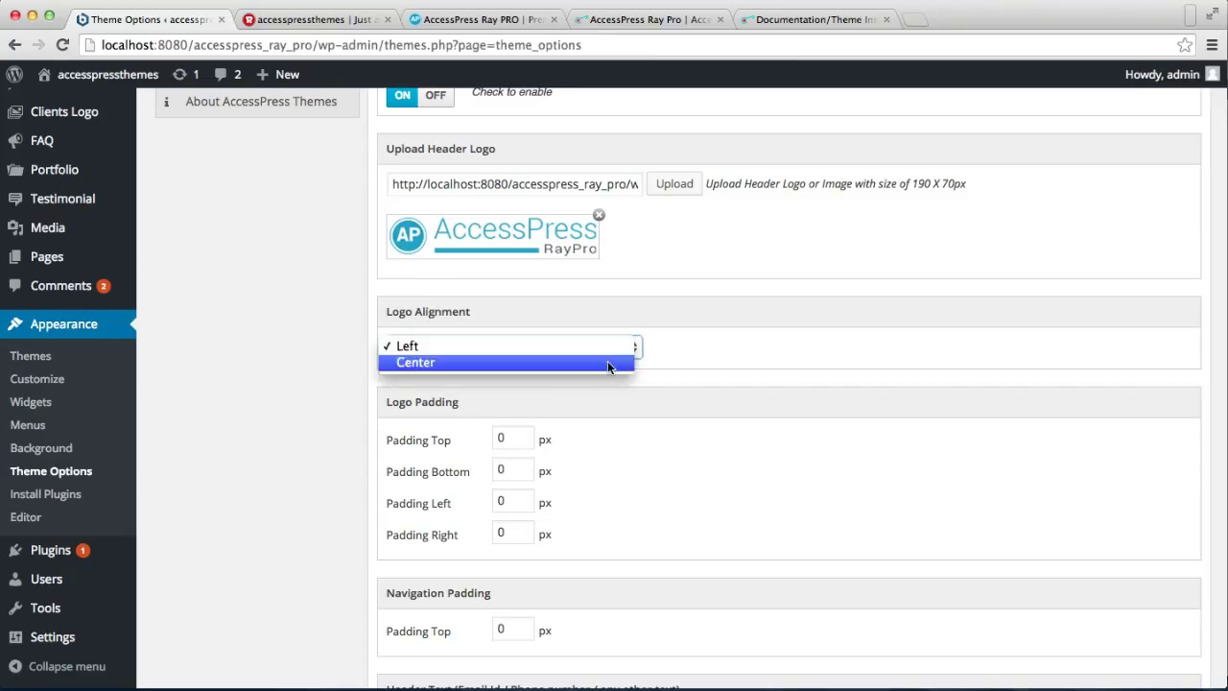
pyautogui.click(607, 362)
pyautogui.click(631, 349)
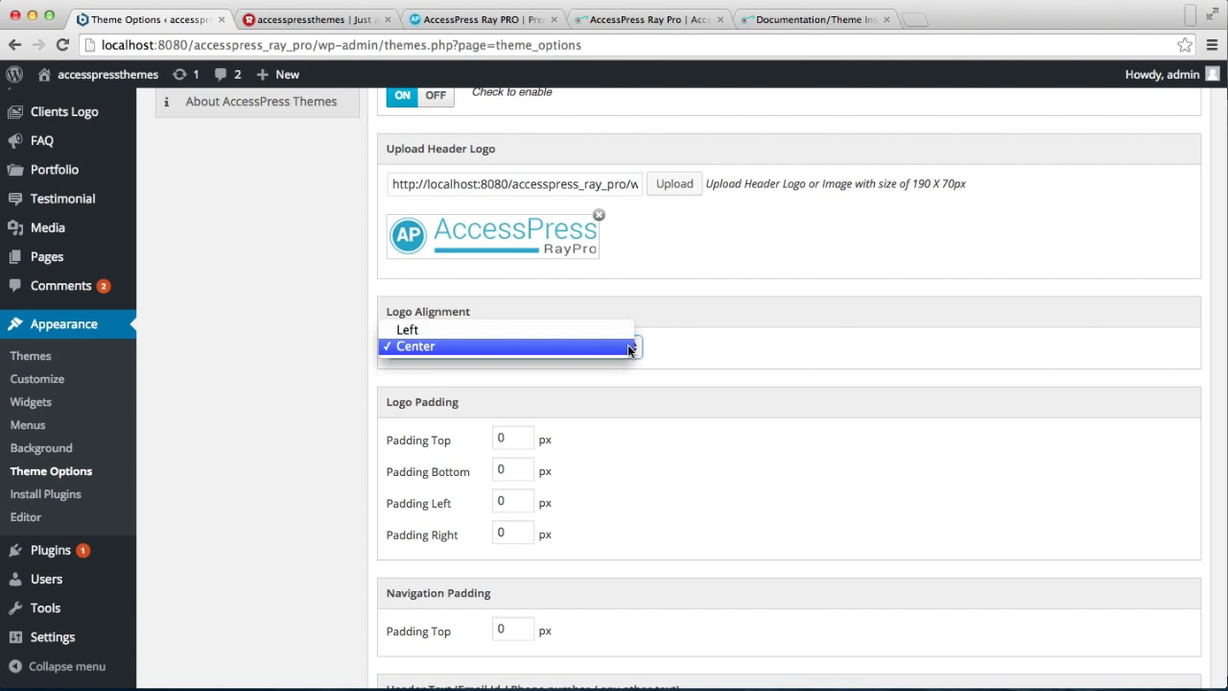
pyautogui.click(592, 329)
pyautogui.scroll(-3, 629, 418)
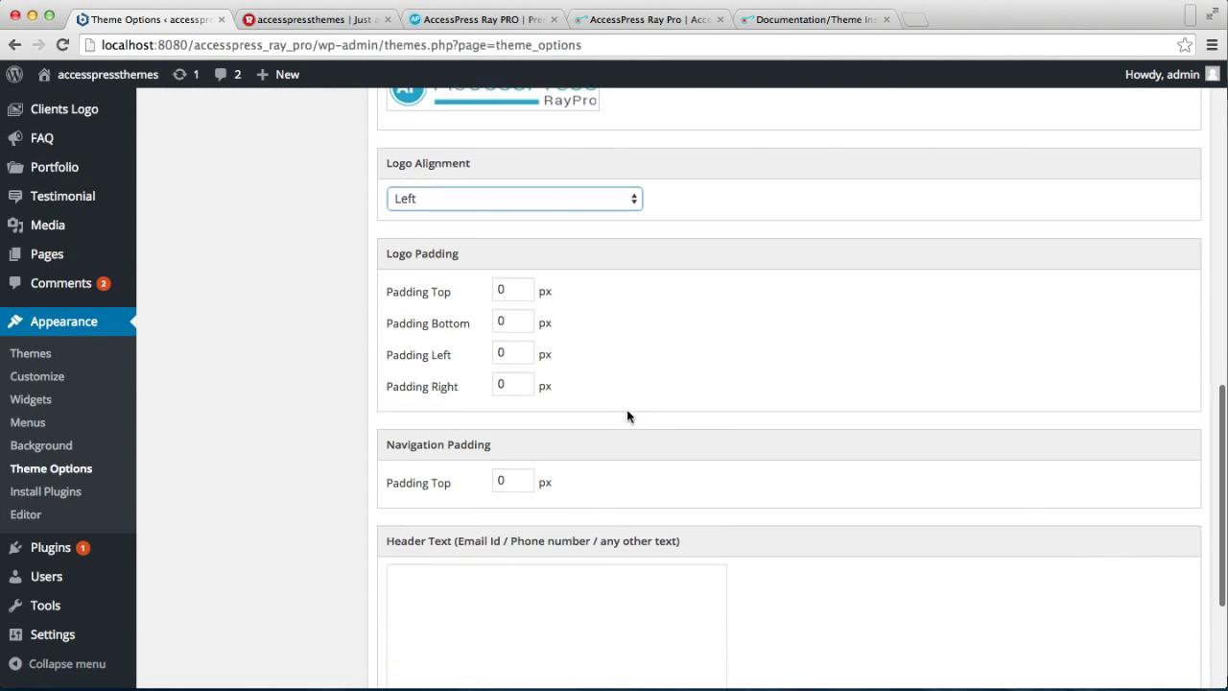
pyautogui.scroll(-1, 629, 415)
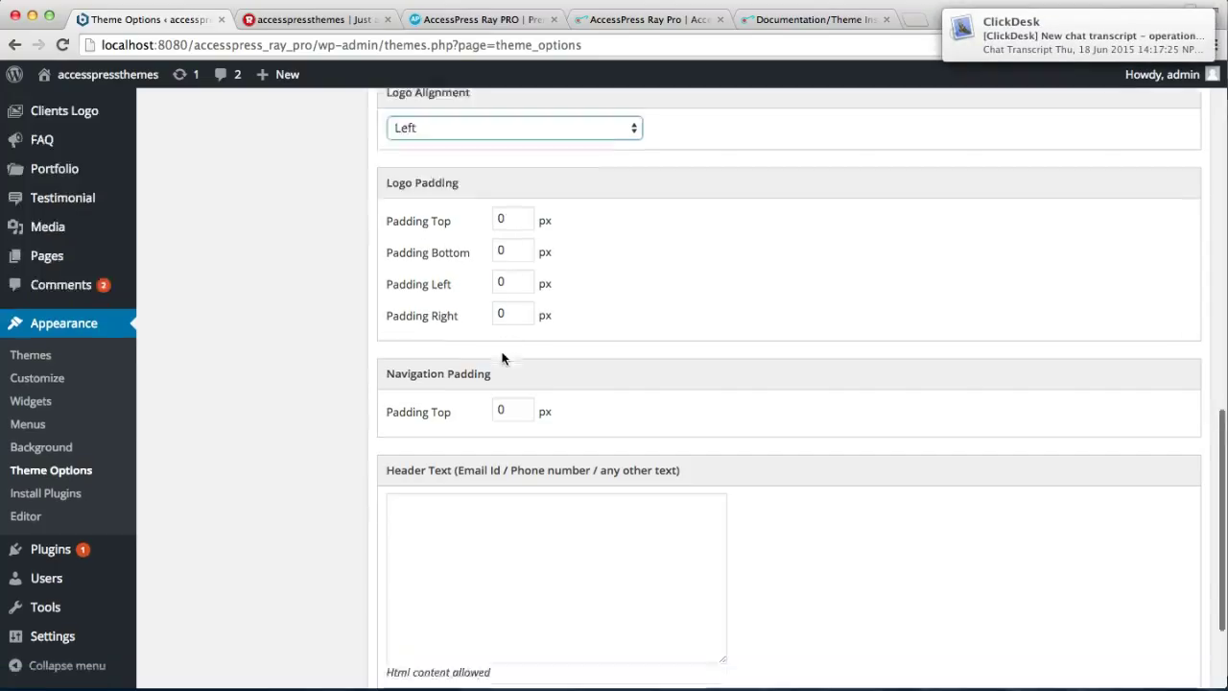
pyautogui.scroll(-4, 503, 353)
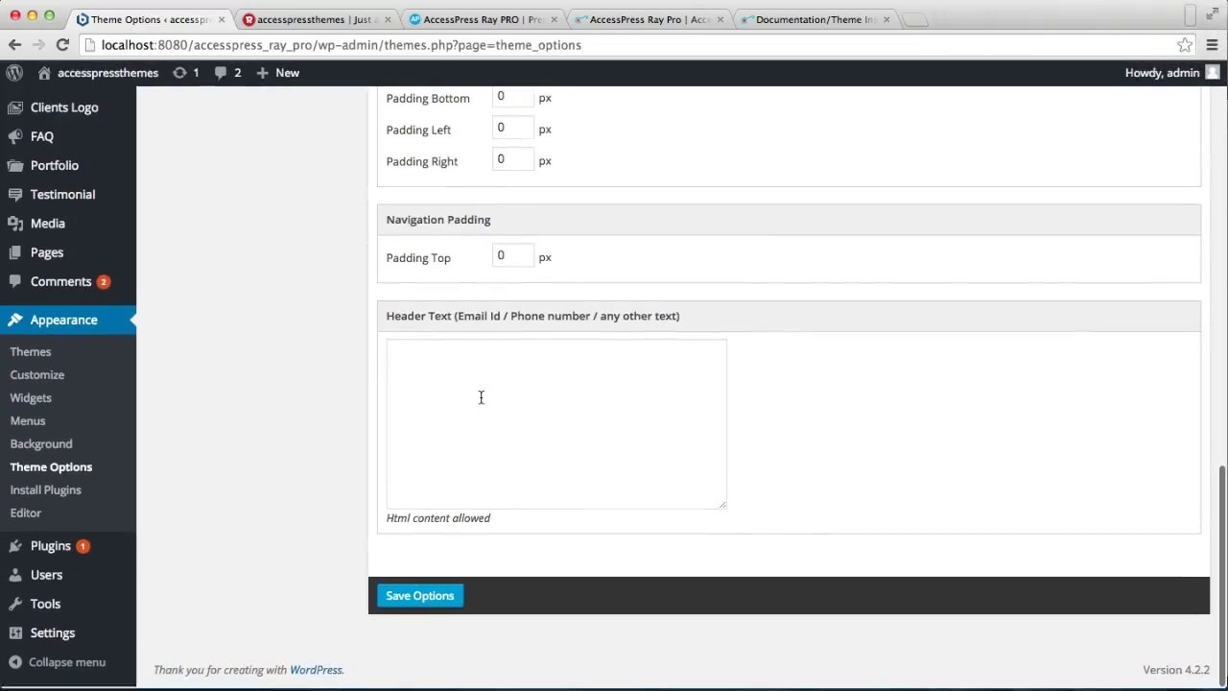
pyautogui.click(417, 371)
pyautogui.write('hea')
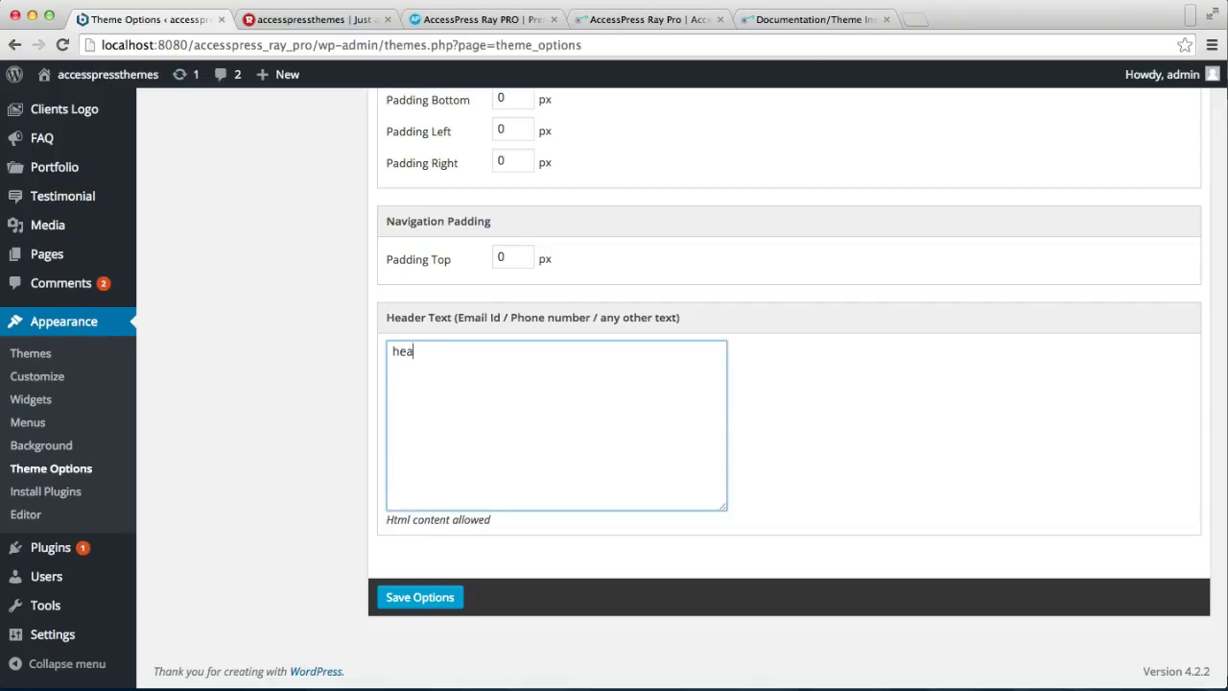
# Enter 'Header Text:' followed by a phone number in the Header Text box, then save.
pyautogui.write('der Text')
pyautogui.press('BackSpace')
pyautogui.write('H')
pyautogui.write('980000000')
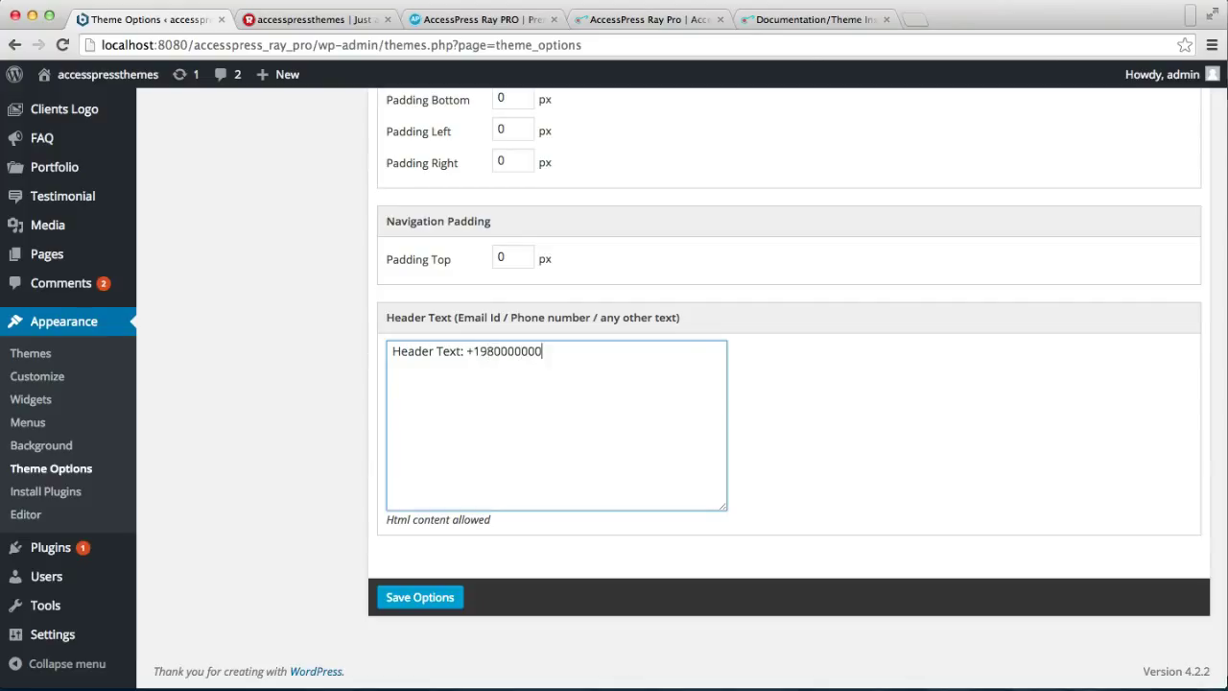
pyautogui.scroll(-2, 467, 470)
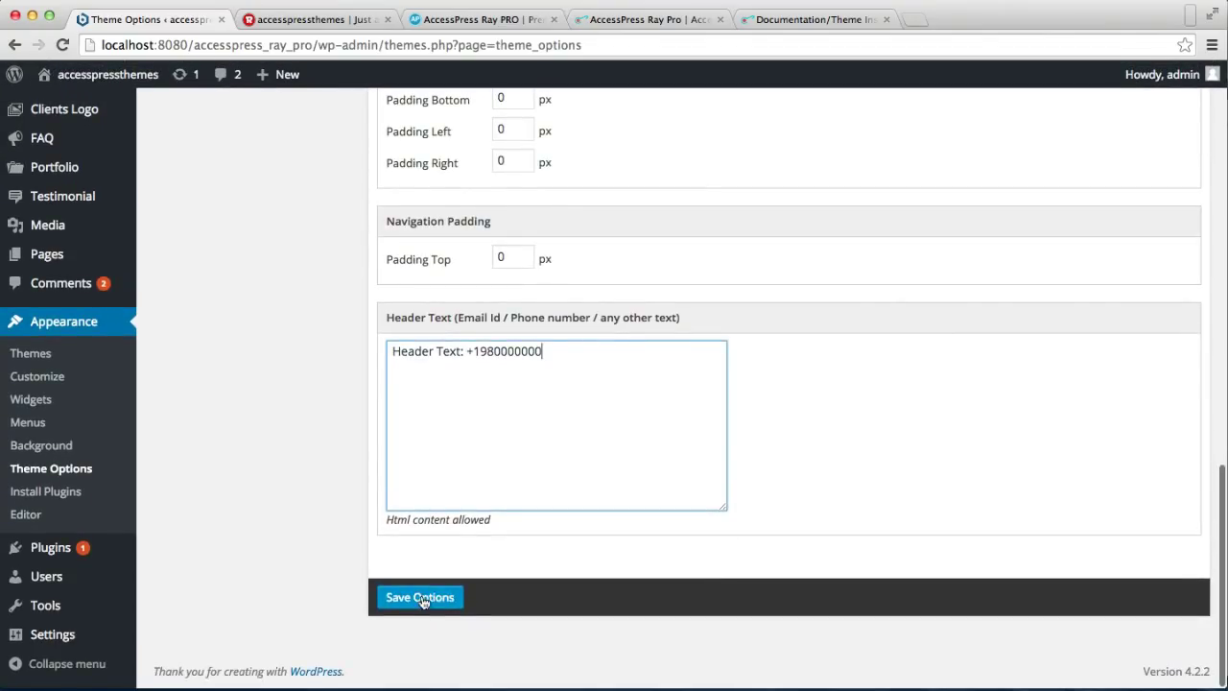
pyautogui.click(418, 598)
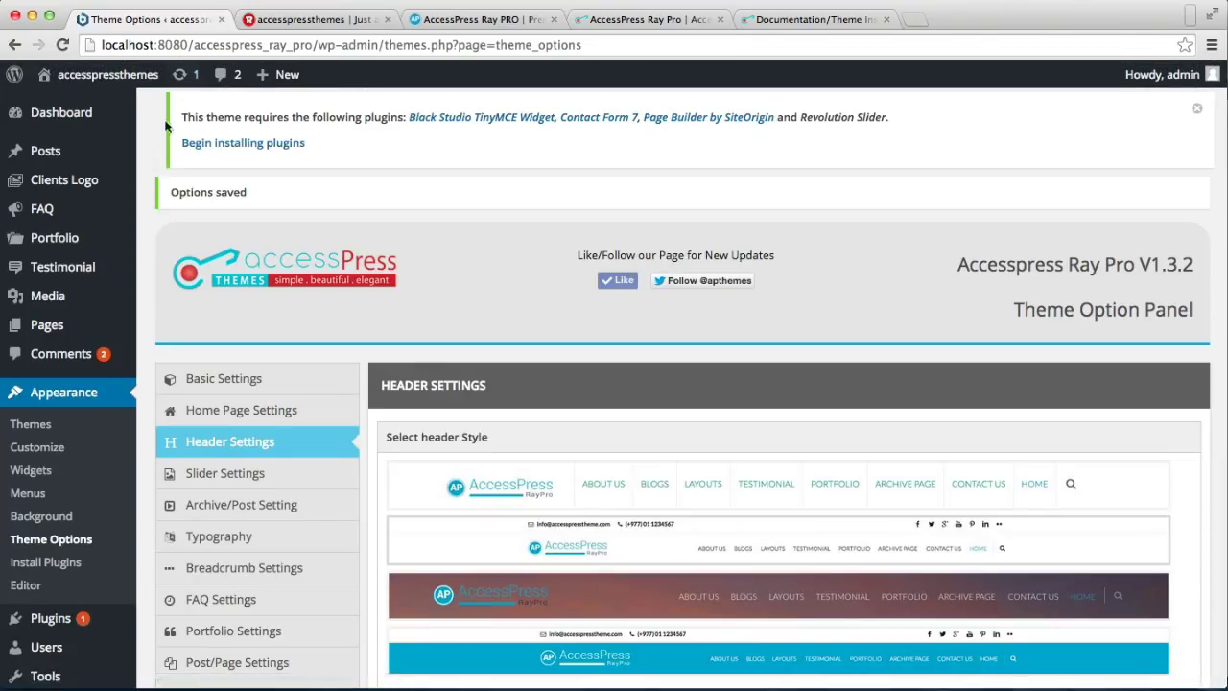
pyautogui.click(289, 20)
pyautogui.click(341, 46)
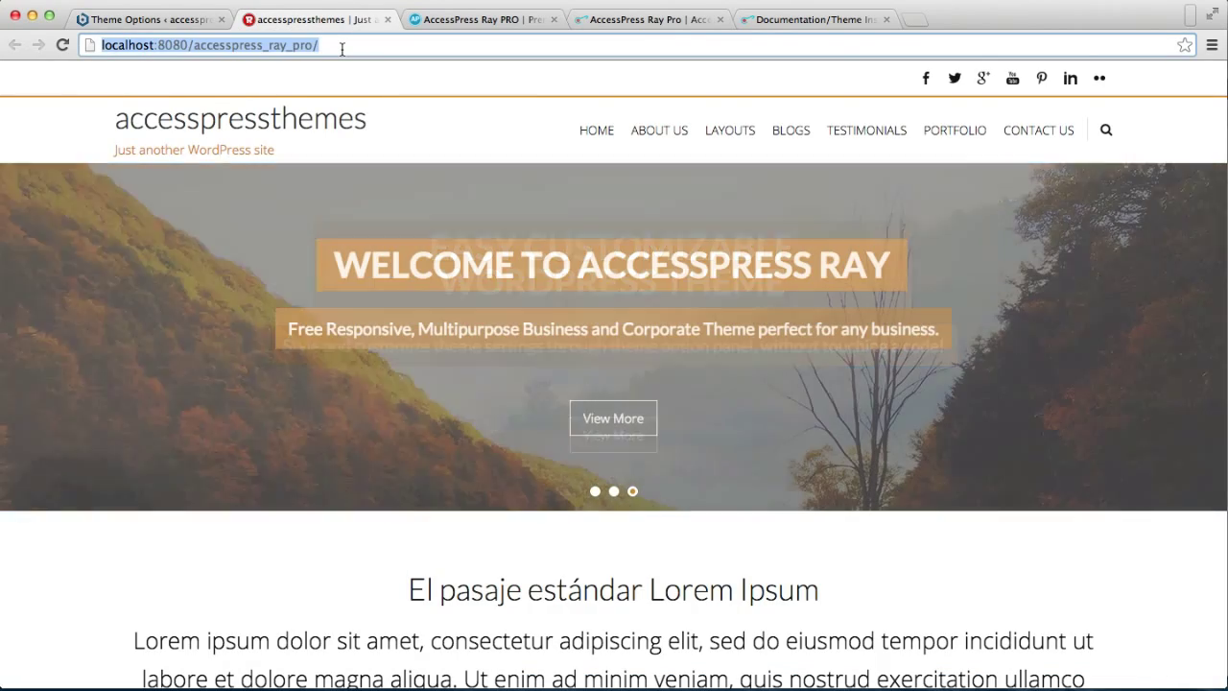
pyautogui.press('Return')
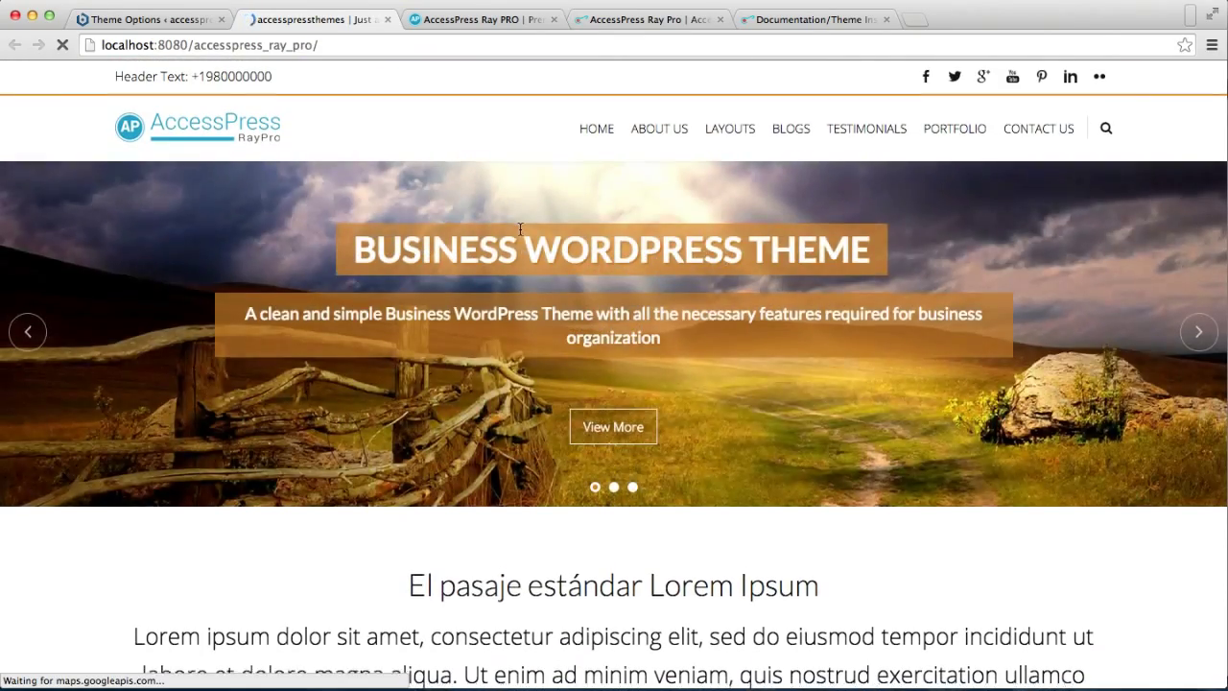
pyautogui.scroll(-10, 519, 230)
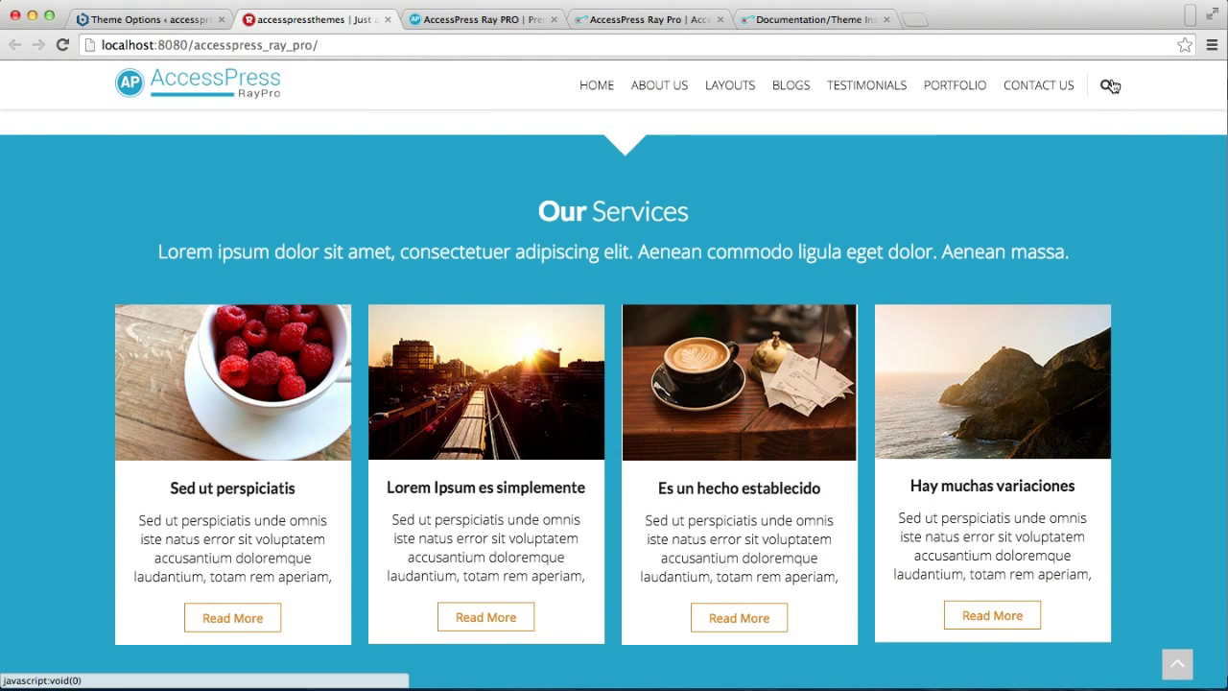
pyautogui.click(902, 88)
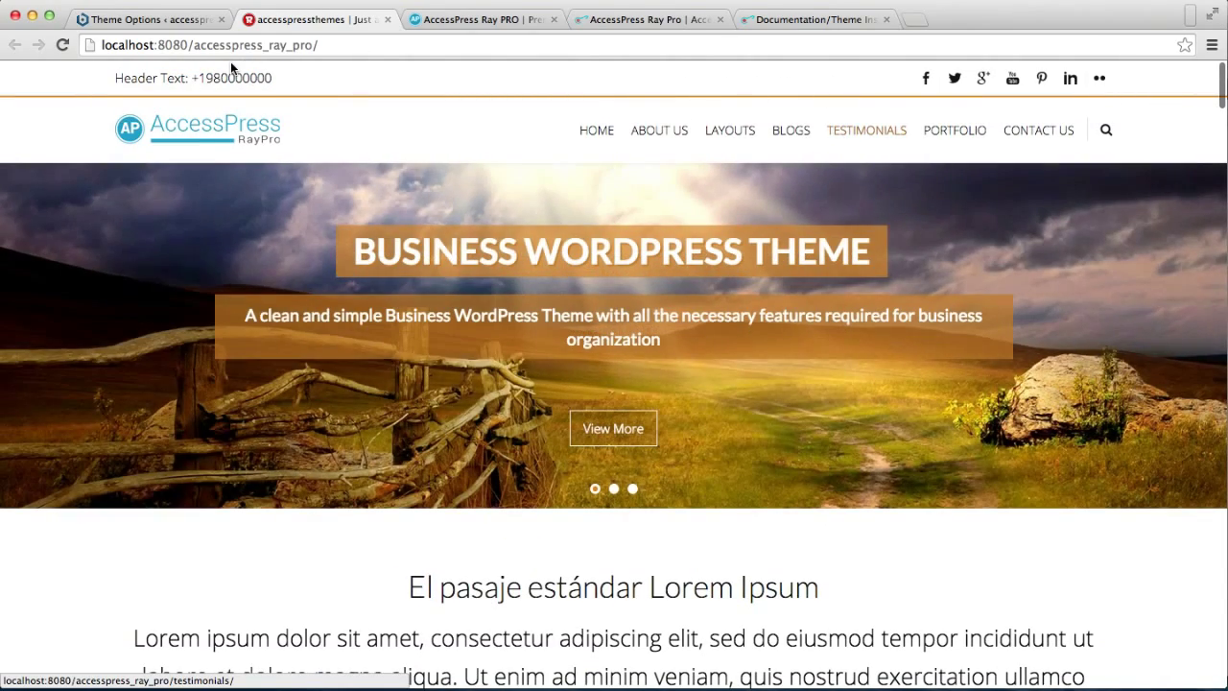
pyautogui.click(178, 20)
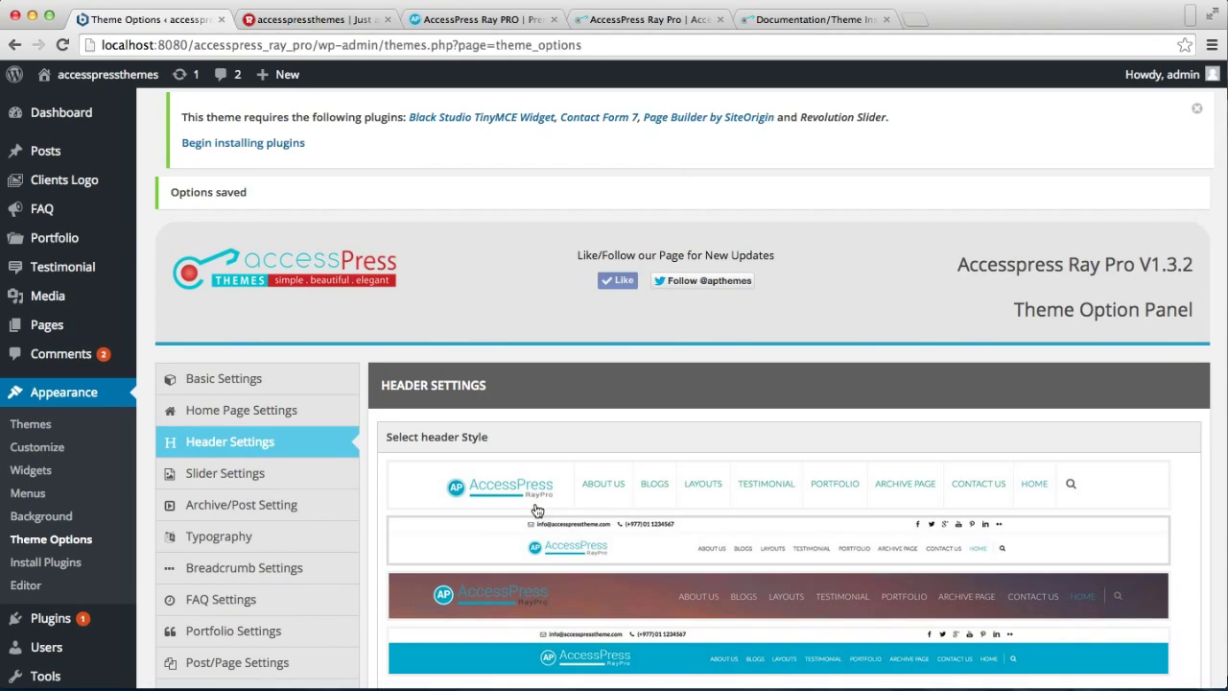
pyautogui.scroll(-5, 536, 509)
pyautogui.scroll(-3, 536, 504)
pyautogui.scroll(-2, 536, 504)
pyautogui.scroll(-3, 535, 504)
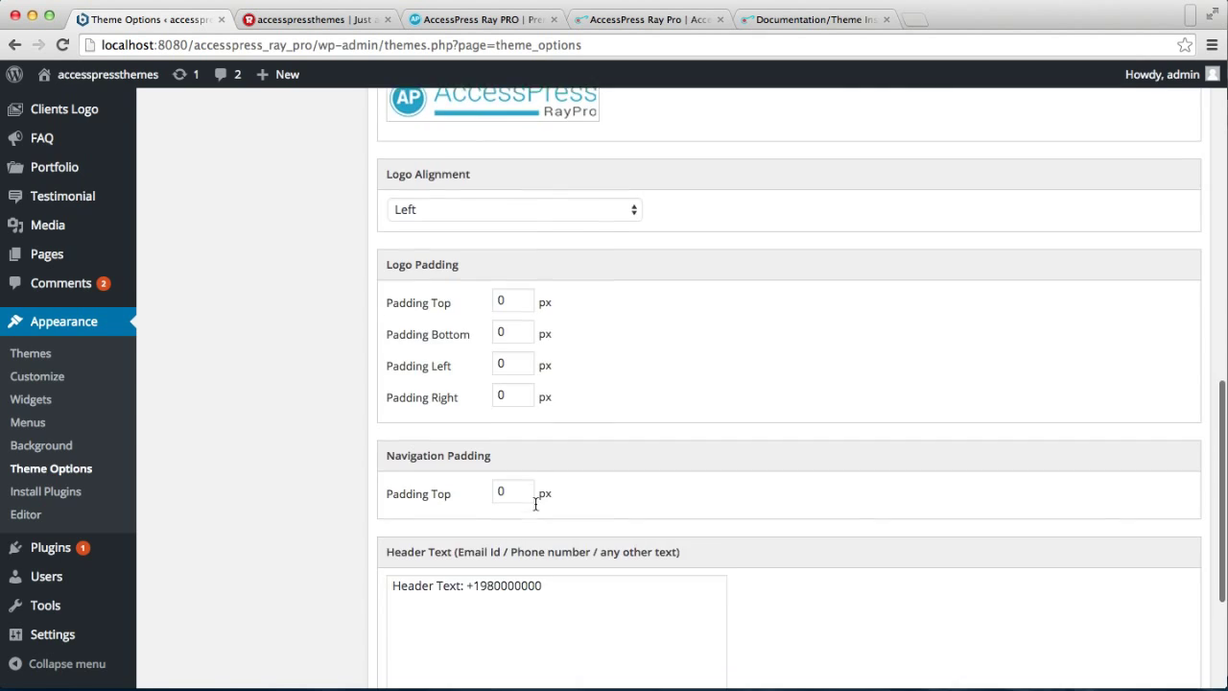
pyautogui.scroll(-3, 536, 503)
pyautogui.scroll(1, 535, 504)
pyautogui.scroll(5, 536, 504)
pyautogui.scroll(5, 535, 504)
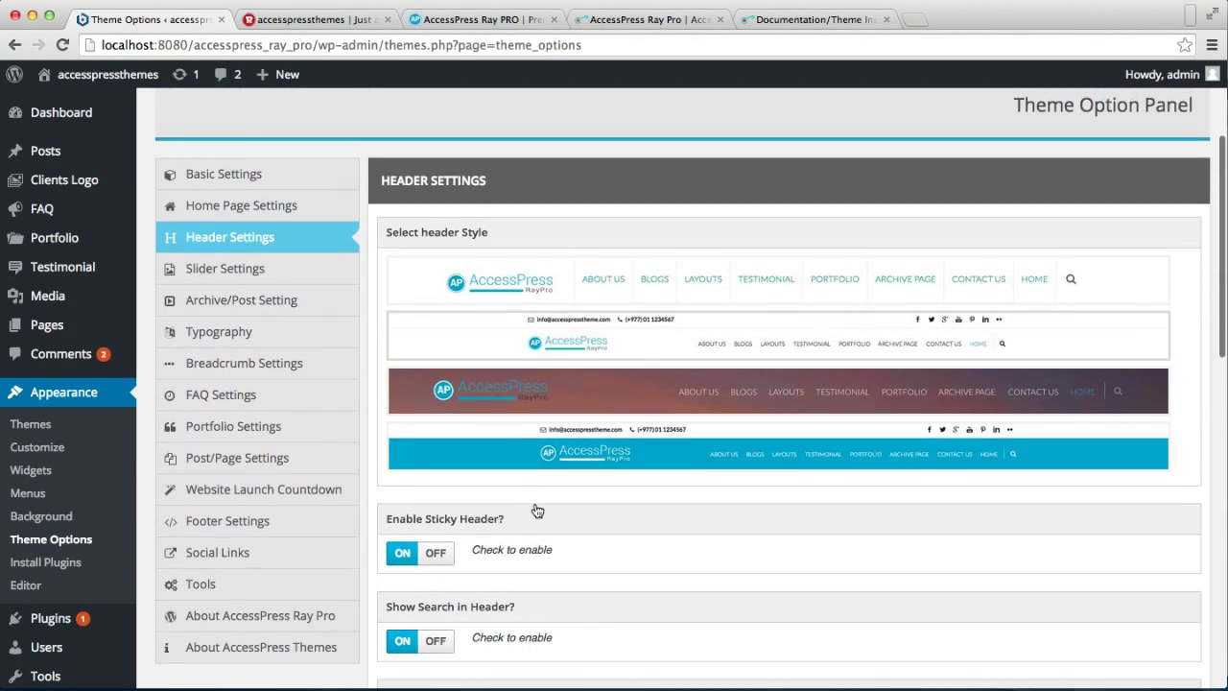
pyautogui.scroll(2, 538, 508)
pyautogui.scroll(-1, 538, 511)
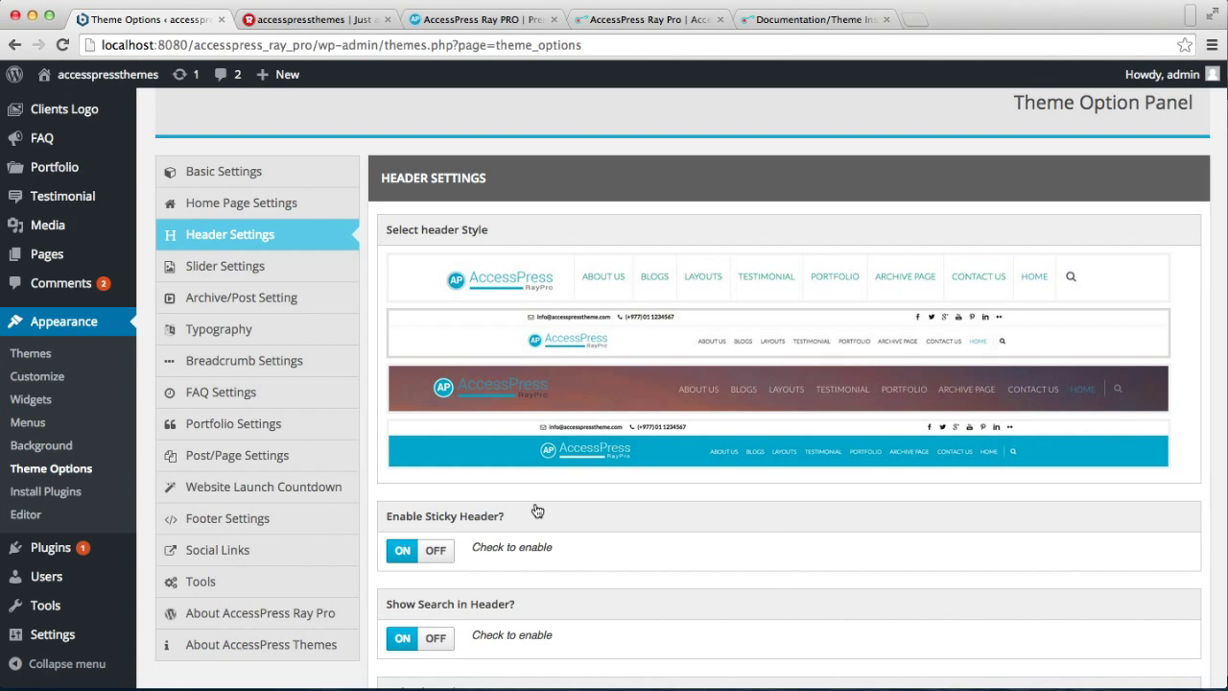
pyautogui.scroll(-3, 775, 575)
pyautogui.scroll(-3, 775, 575)
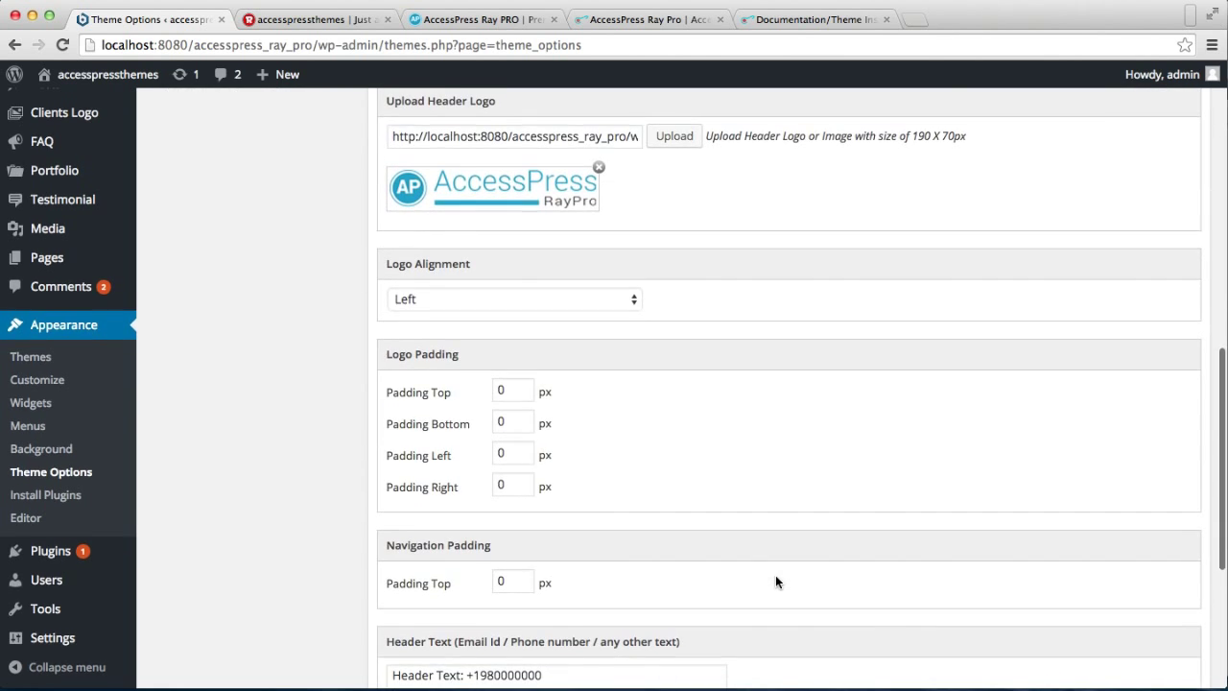